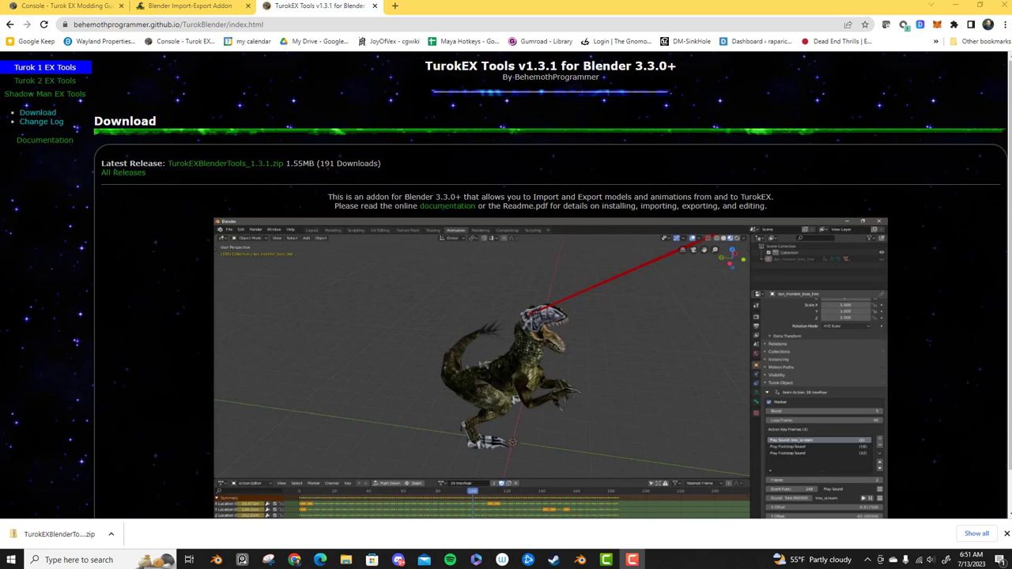
- Look over the TurokEX Tools download page, then switch to Blender and open its add-on preferences
scroll(145, 342, down, 1)
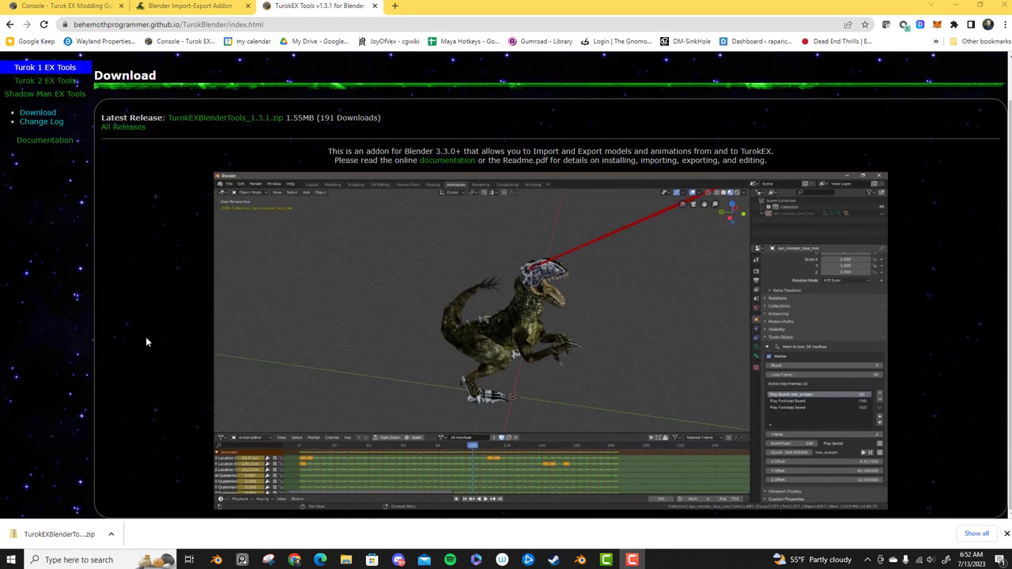
scroll(146, 341, up, 1)
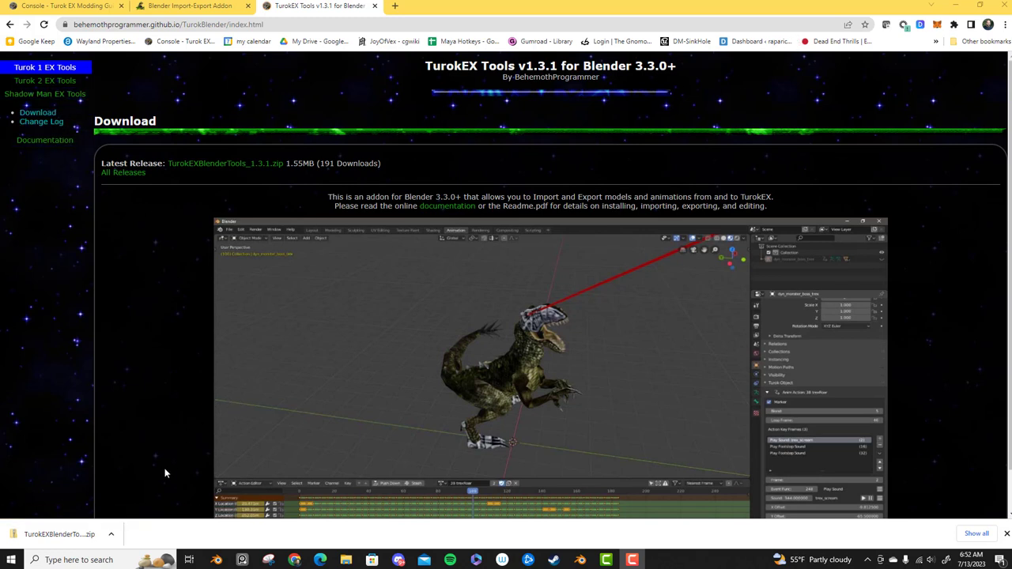
click(955, 5)
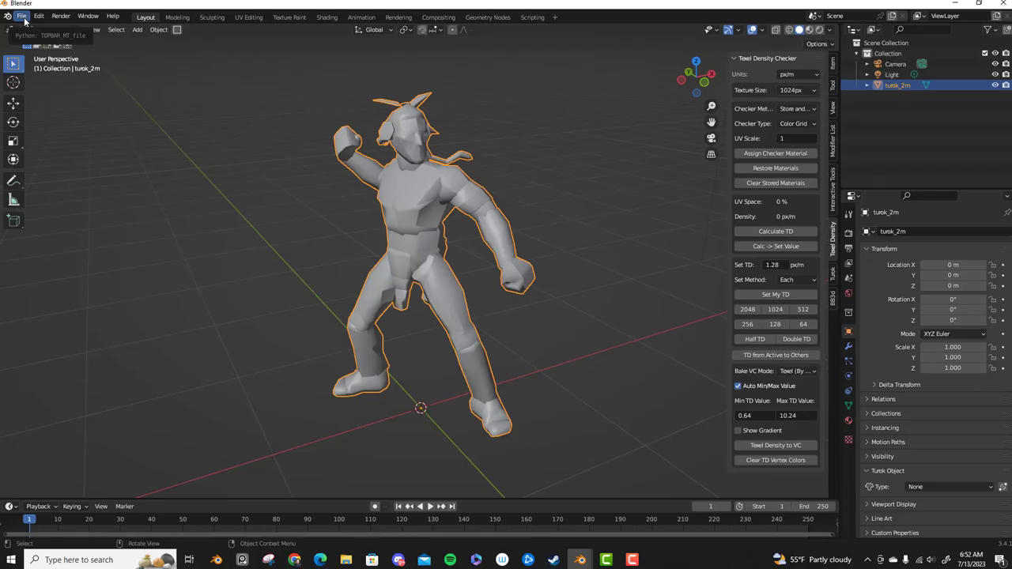
click(39, 15)
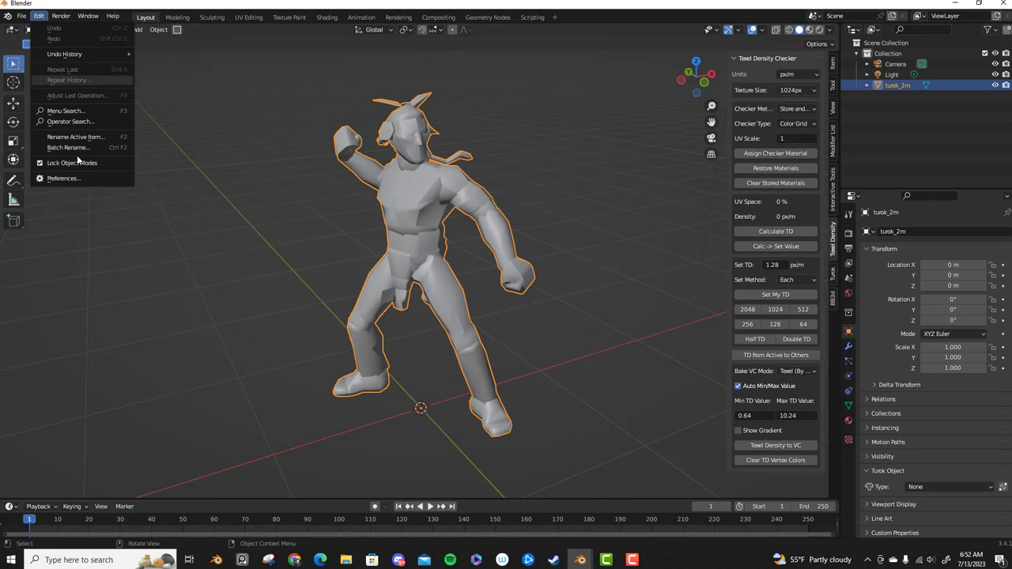
click(87, 178)
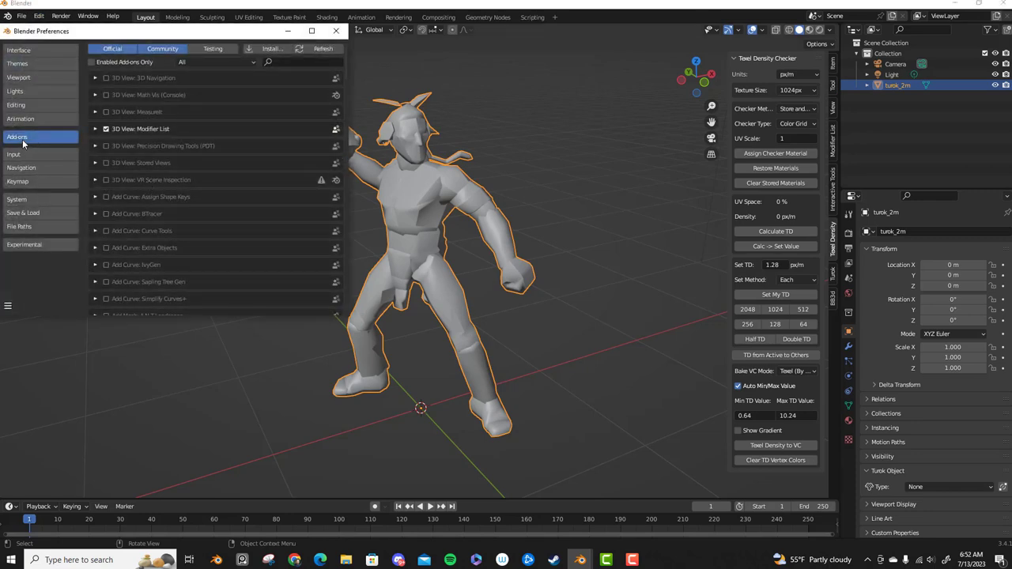
click(277, 55)
click(37, 137)
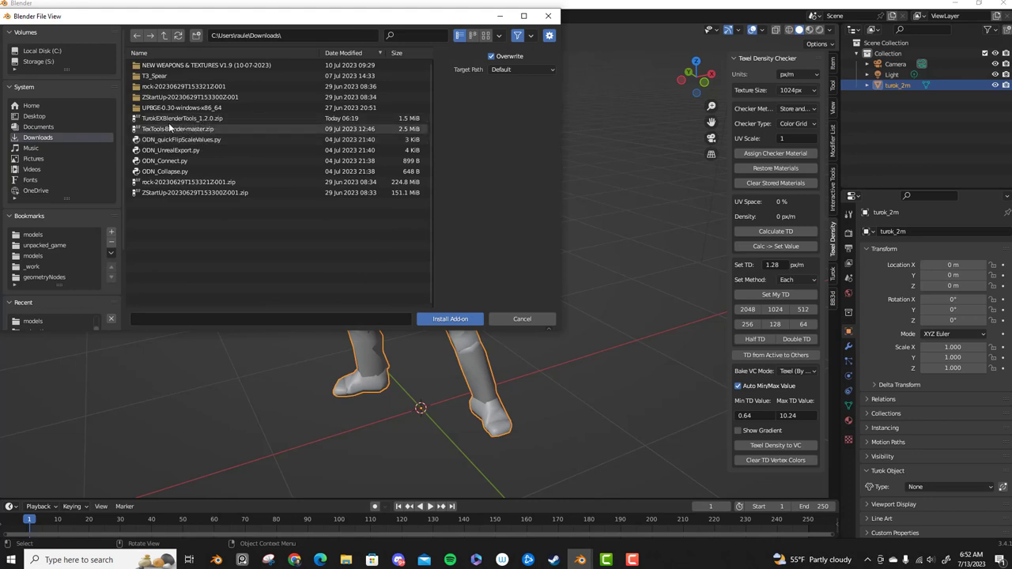
click(514, 320)
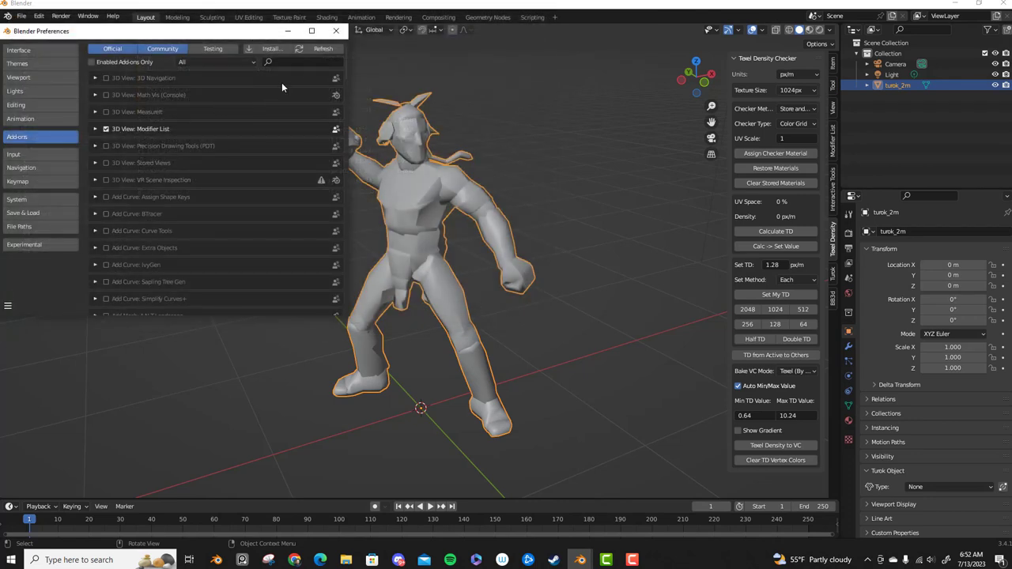
- Filter the add-ons by "turok" and open the TurokEX Tools Unzipped Game Folder path for editing
click(286, 62)
text(turok)
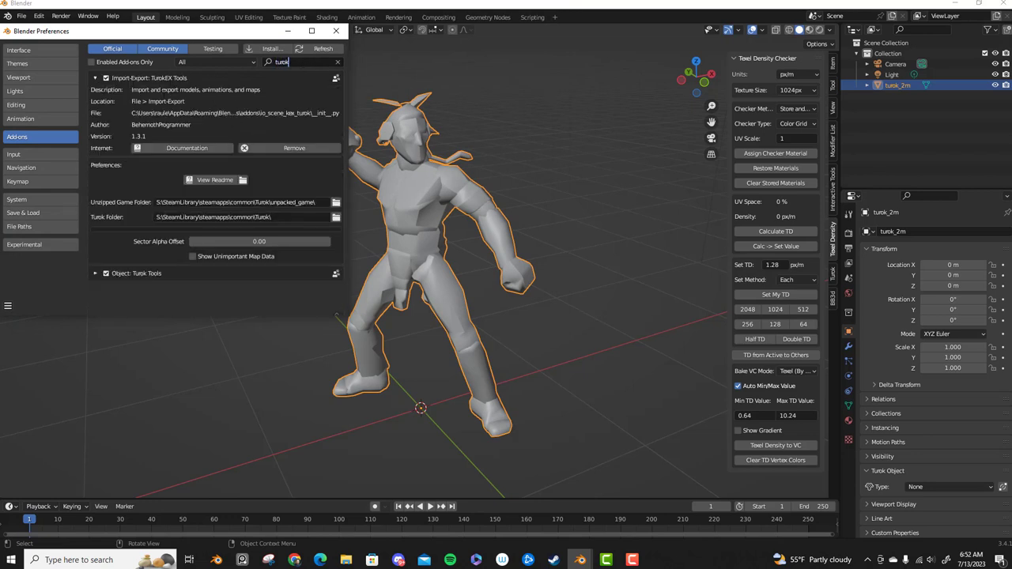
click(306, 204)
click(315, 202)
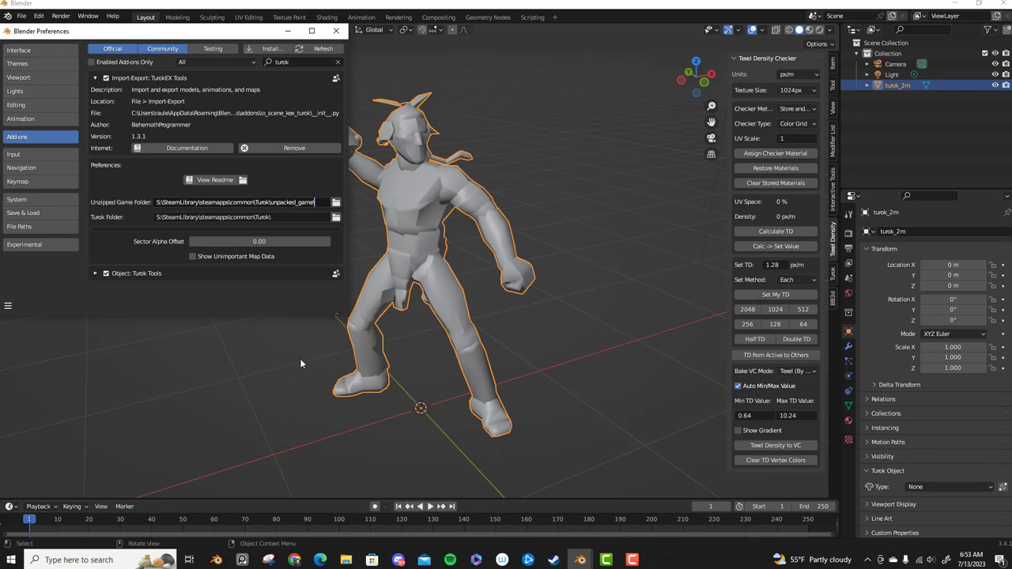
- Switch to File Explorer at the Turok game folder and duplicate game.kpf in the same folder
mouse_move(345, 560)
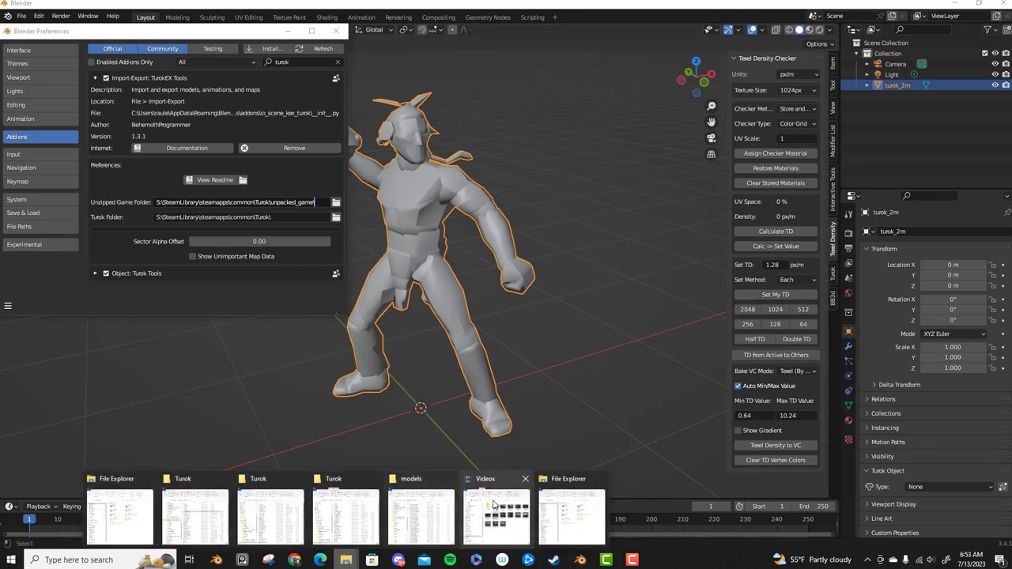
click(345, 510)
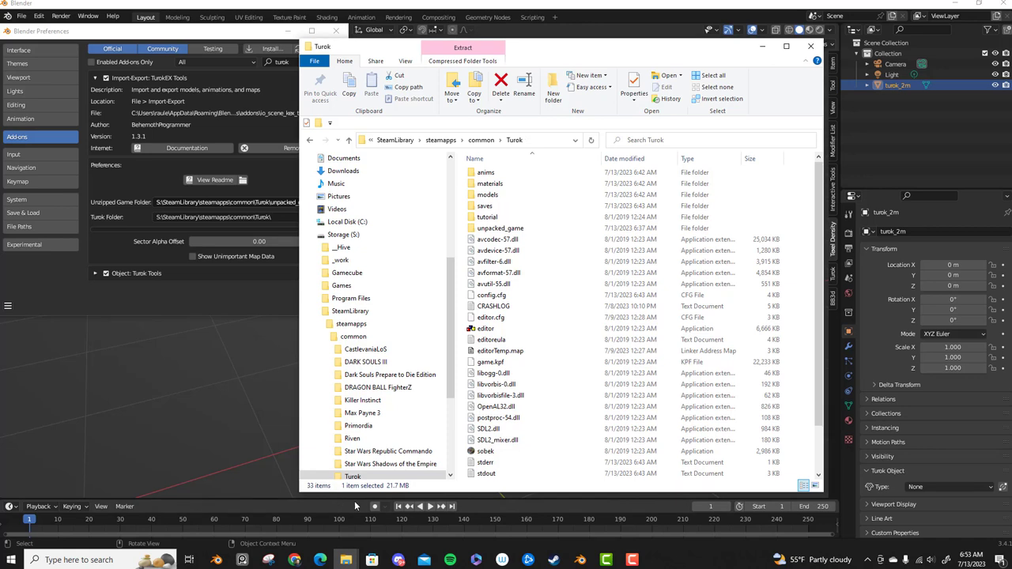
click(505, 364)
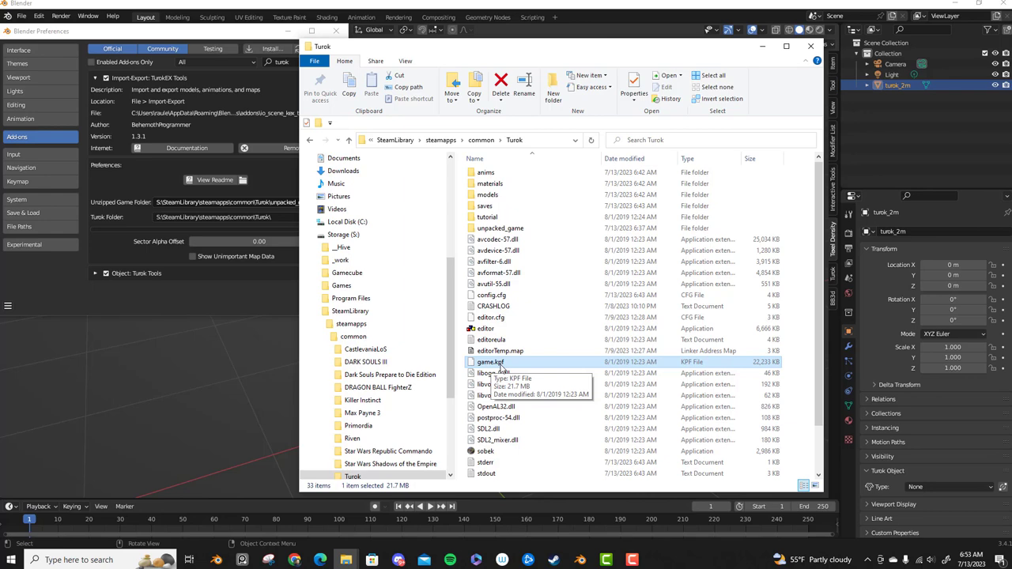
scroll(501, 368, down, 2)
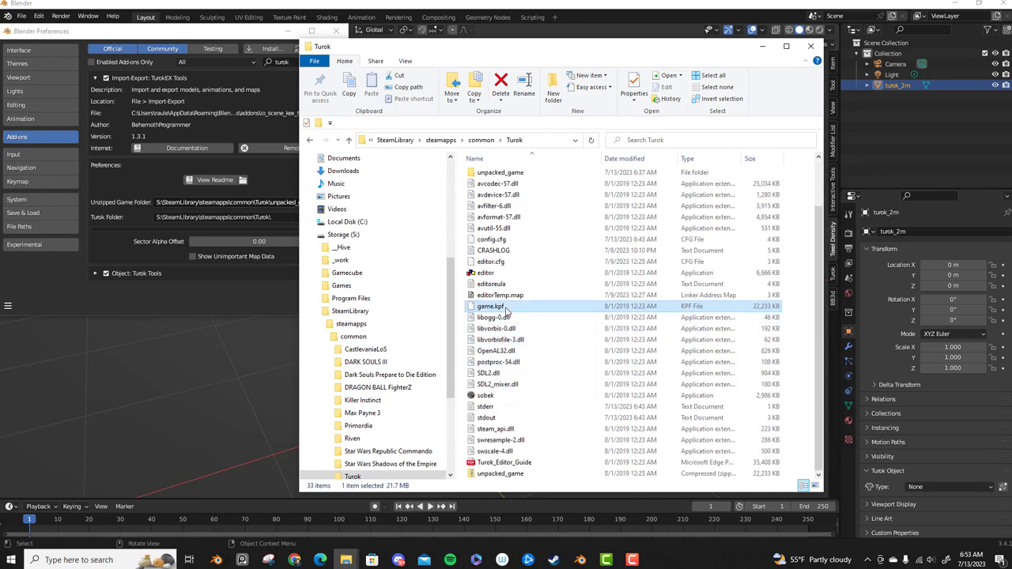
key(ctrl+c)
key(ctrl+v)
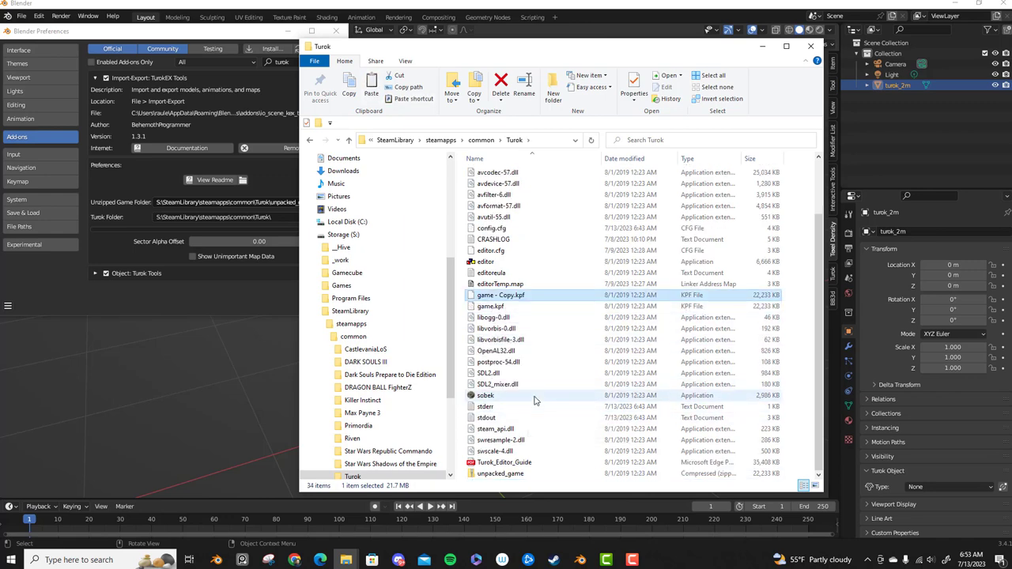
- Rename the duplicated game file to "game .zip", accepting the extension change
click(510, 295)
click(519, 295)
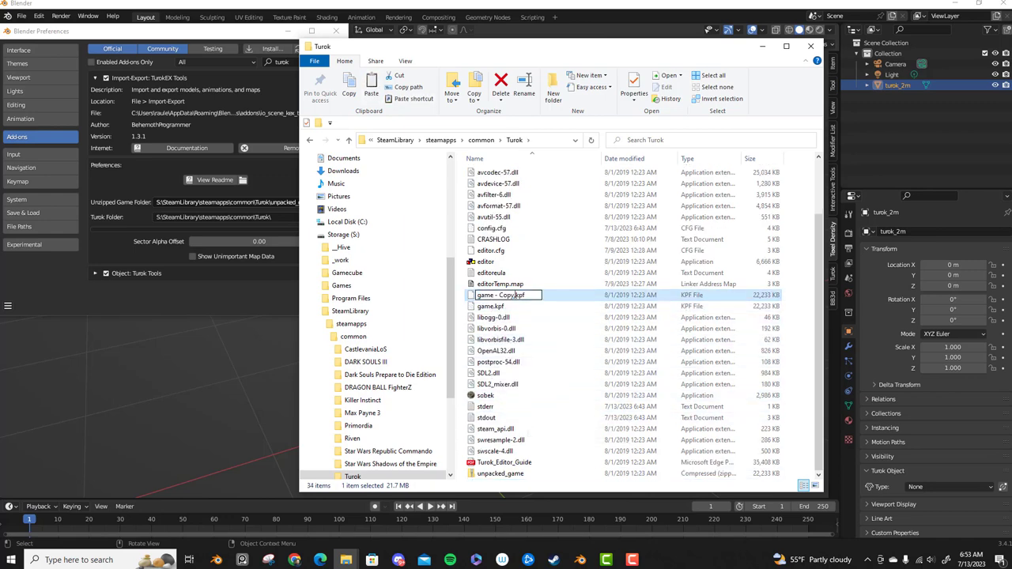
key(BackSpace)
key(BackSpace)
key(BackSpace)
key(BackSpace)
key(BackSpace)
key(BackSpace)
key(BackSpace)
key(shift+Left)
key(shift+Left)
key(shift+Left)
text(zip)
key(Return)
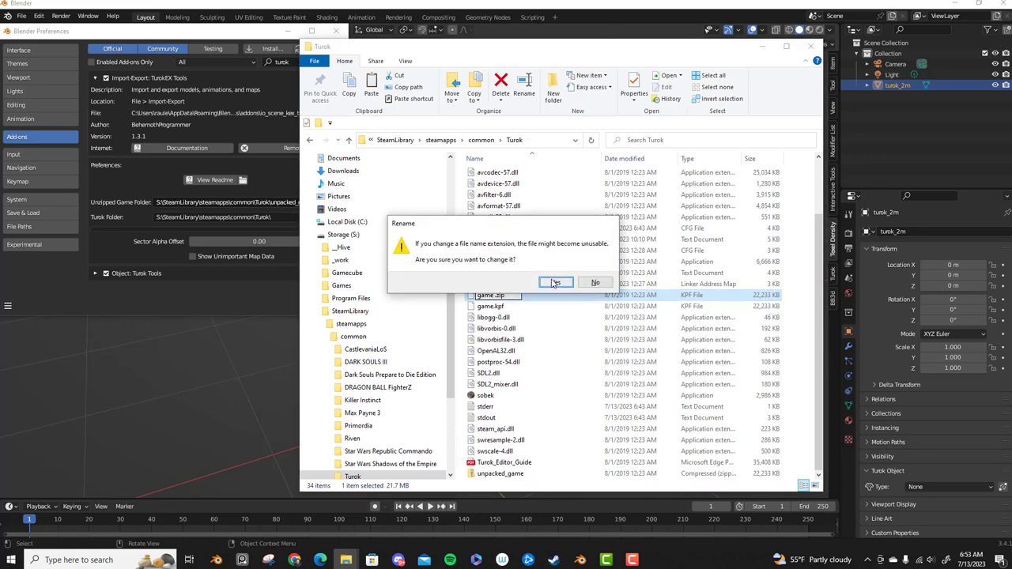
click(555, 282)
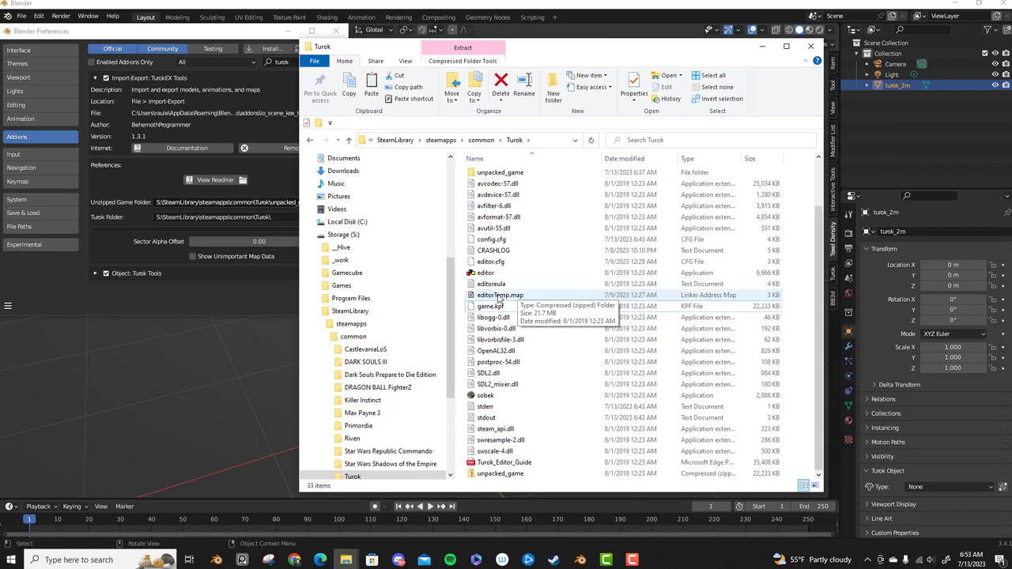
- Open the unpacked_game folder inside the Turok directory and select its full folder path for copying
click(510, 474)
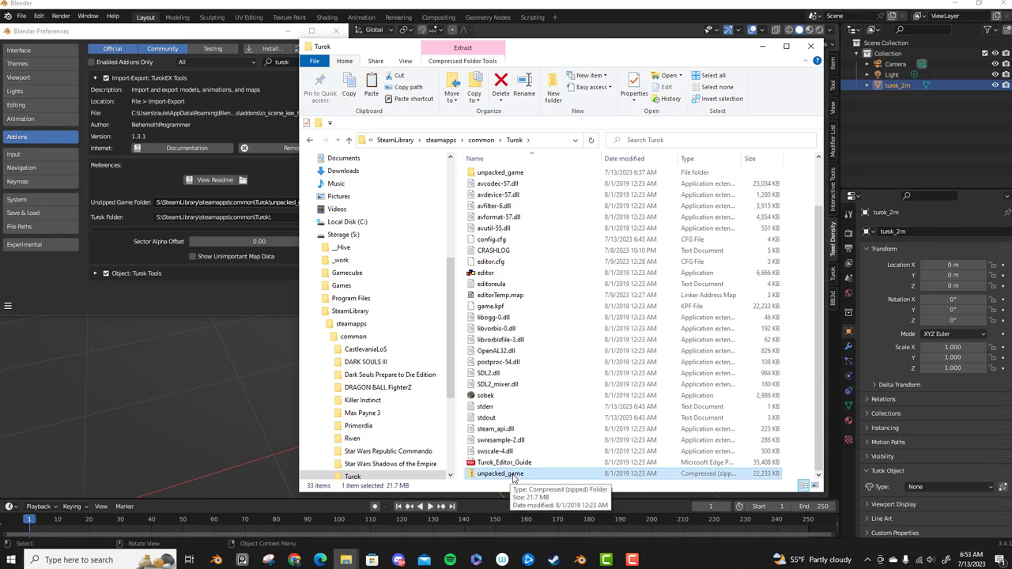
scroll(512, 478, up, 2)
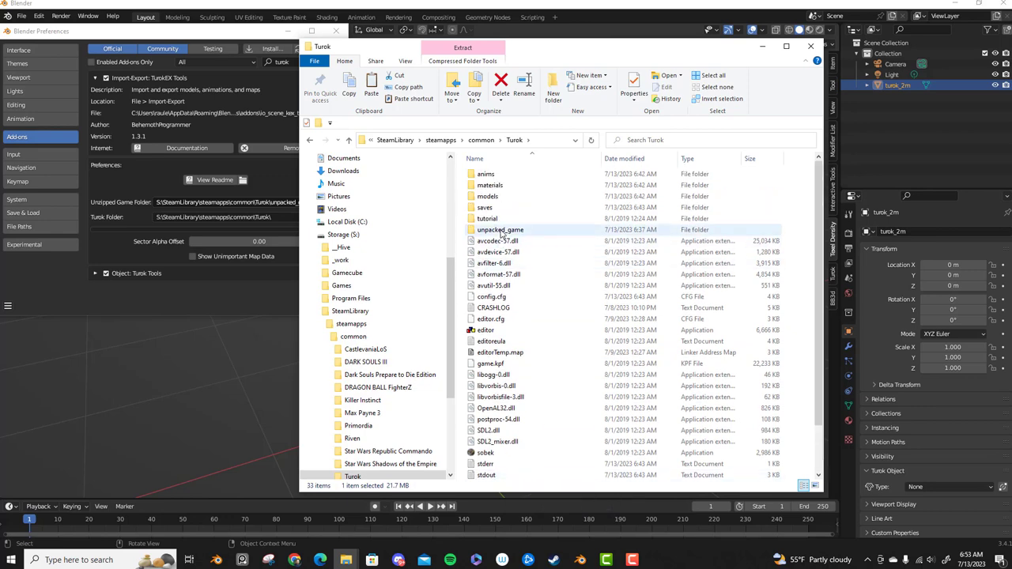
double_click(500, 230)
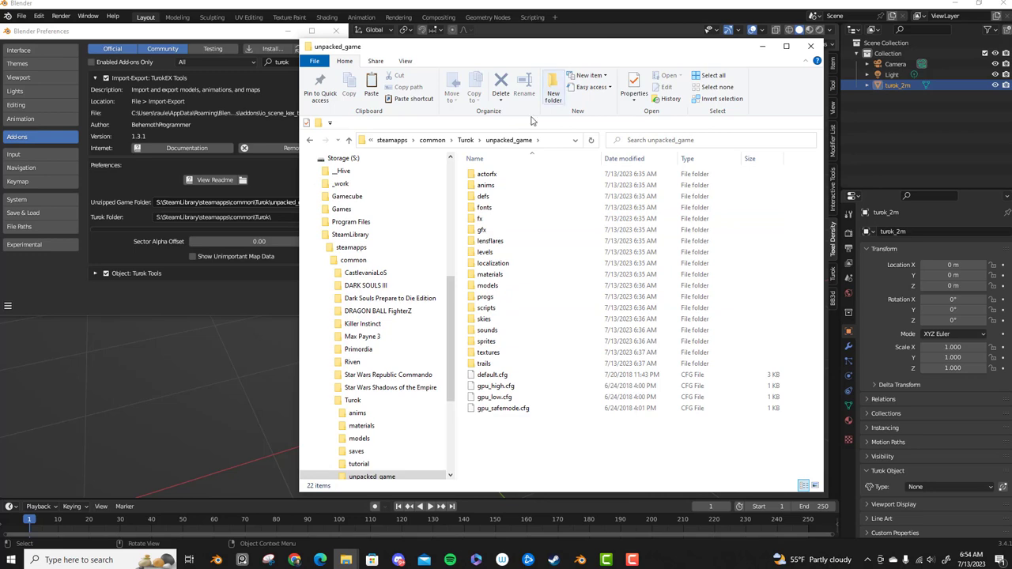
click(544, 140)
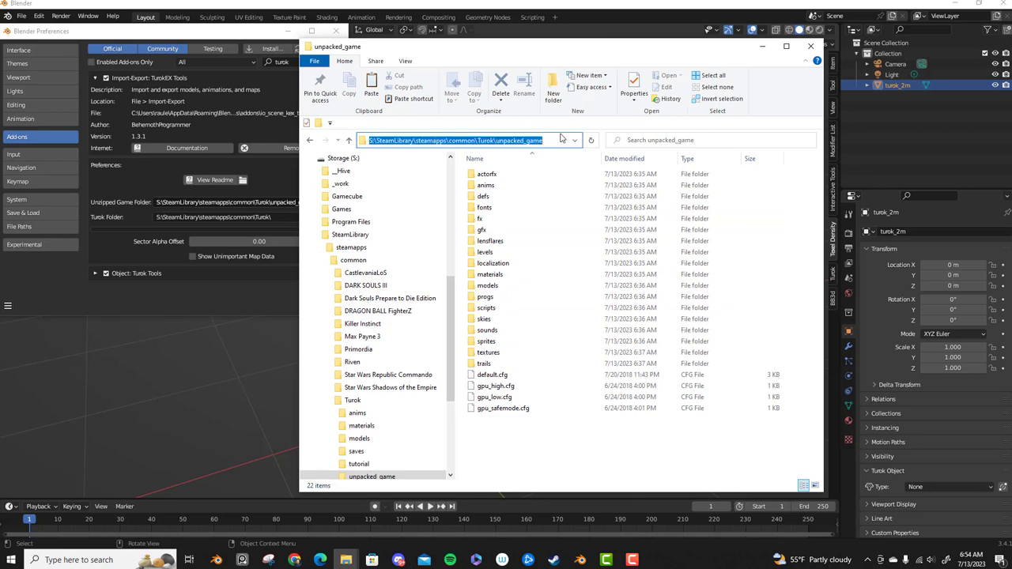
- Back in Blender, set the Unzipped Game Folder to the copied unpacked_game path and move the preferences window off the corner
click(247, 202)
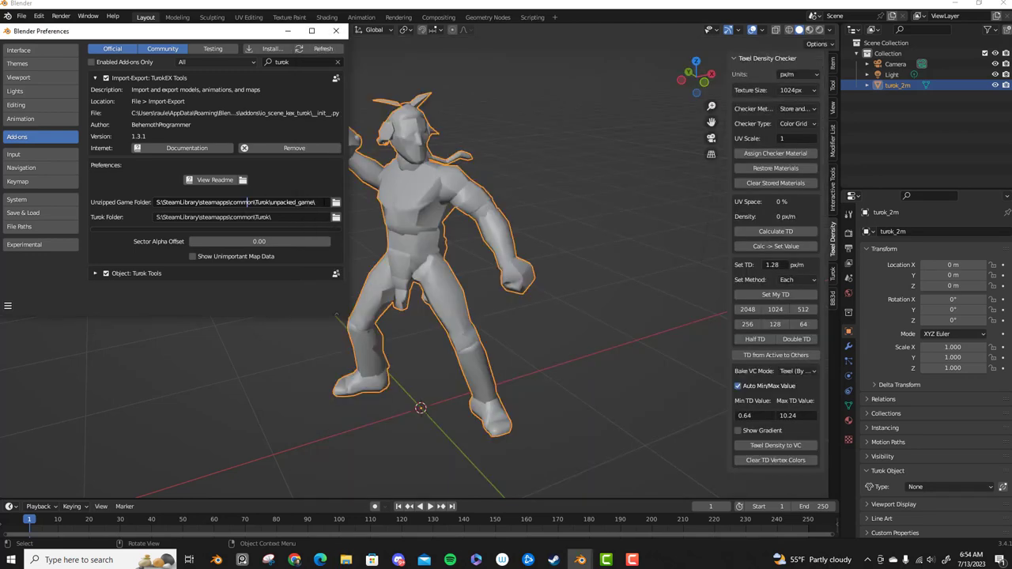
click(247, 203)
key(ctrl+v)
drag(247, 34, 288, 87)
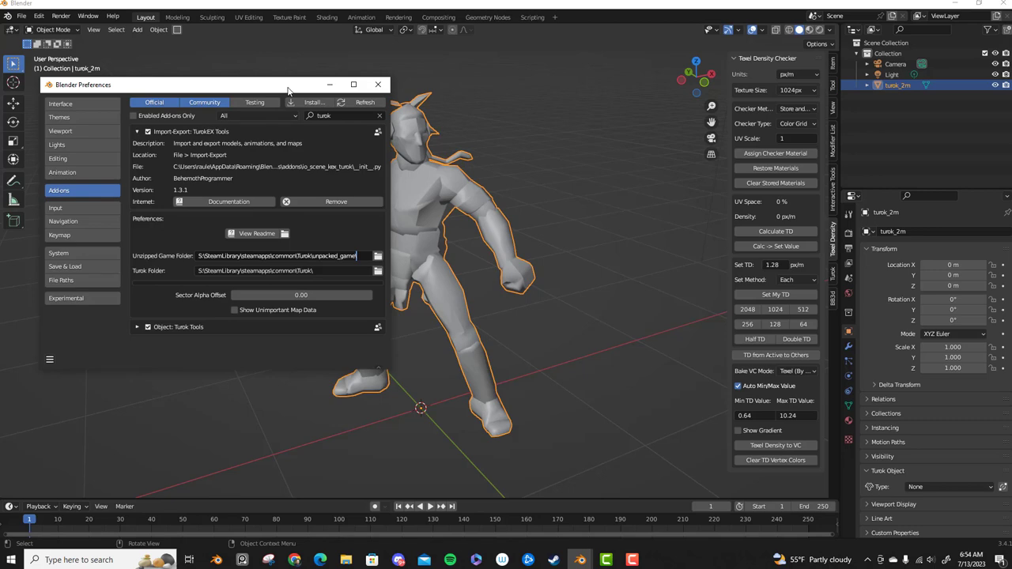
mouse_move(287, 91)
mouse_down()
mouse_move(279, 126)
mouse_move(282, 91)
mouse_up()
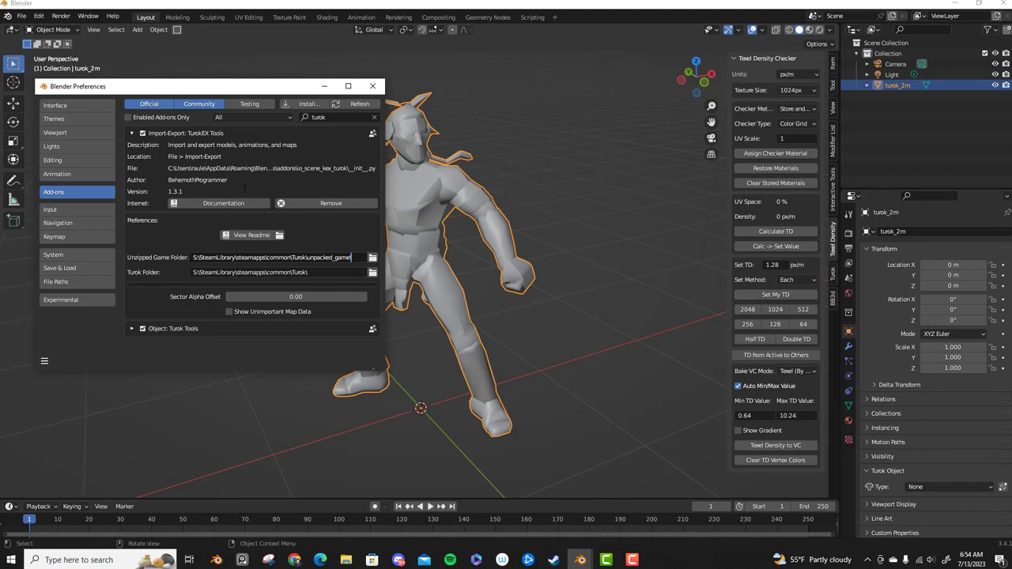
- Show the Turok add-on tools beside the viewport with Turok EnvArt Tools collapsed, and close the preferences window
click(831, 272)
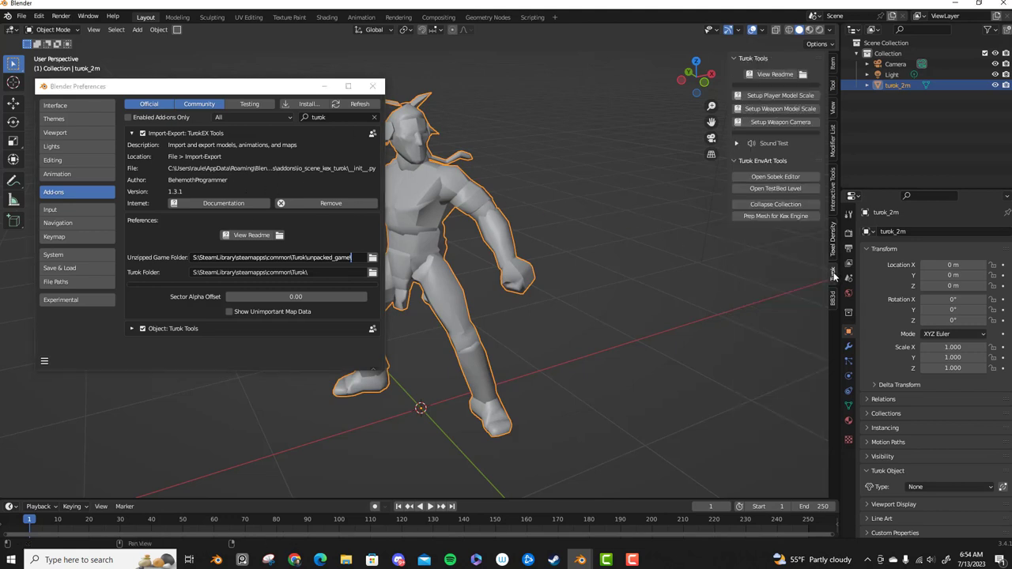
click(753, 160)
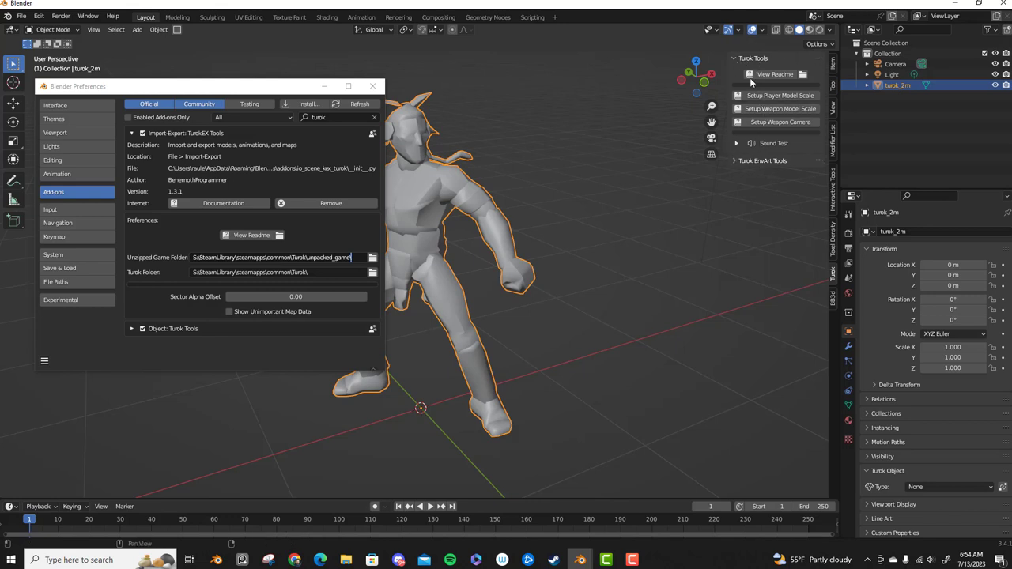
click(772, 161)
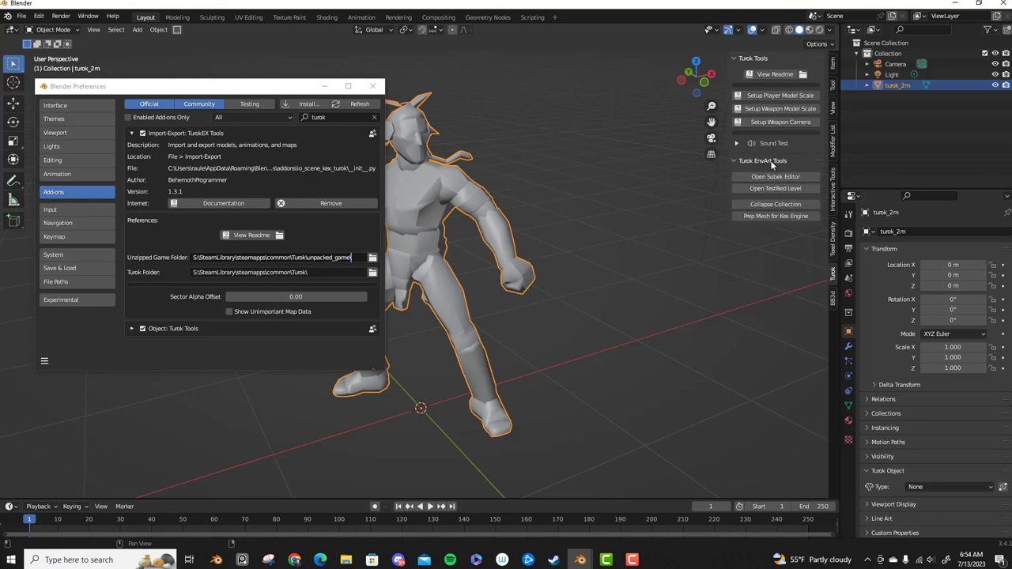
click(771, 161)
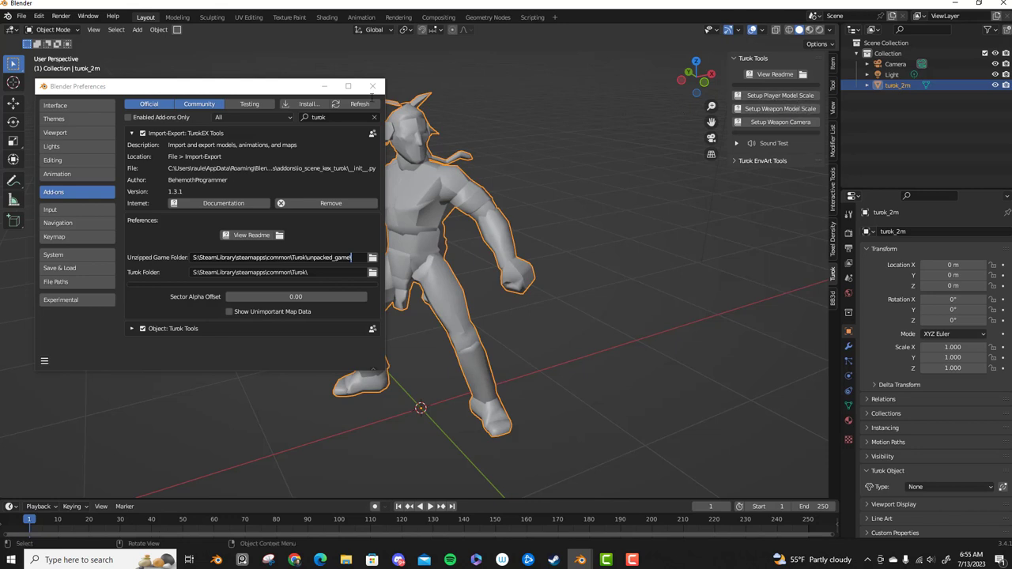
click(372, 87)
click(370, 87)
- Start a Turok Model (.bin) import and browse to the models folder inside Turok's unpacked_game directory
click(22, 18)
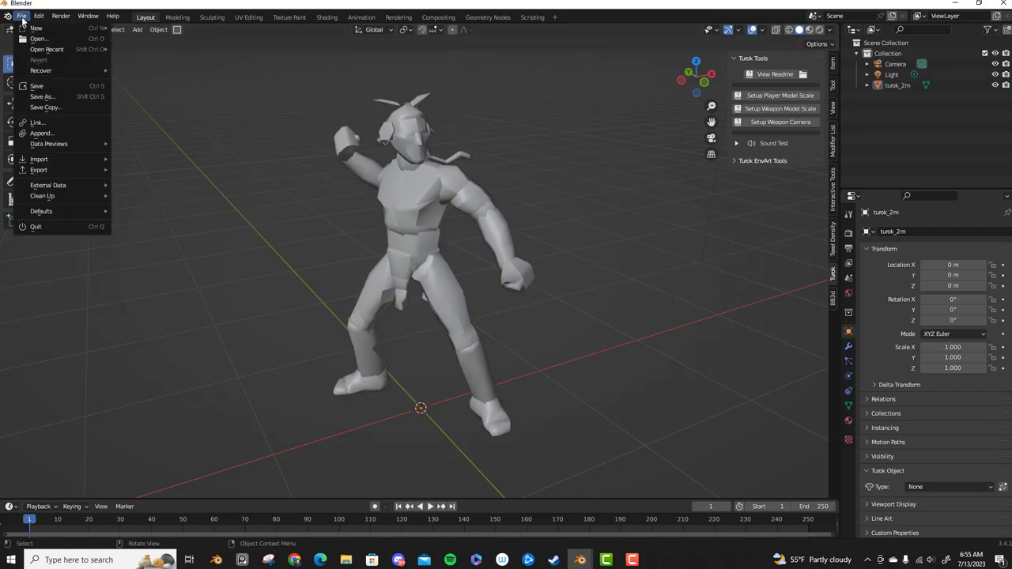
mouse_move(75, 160)
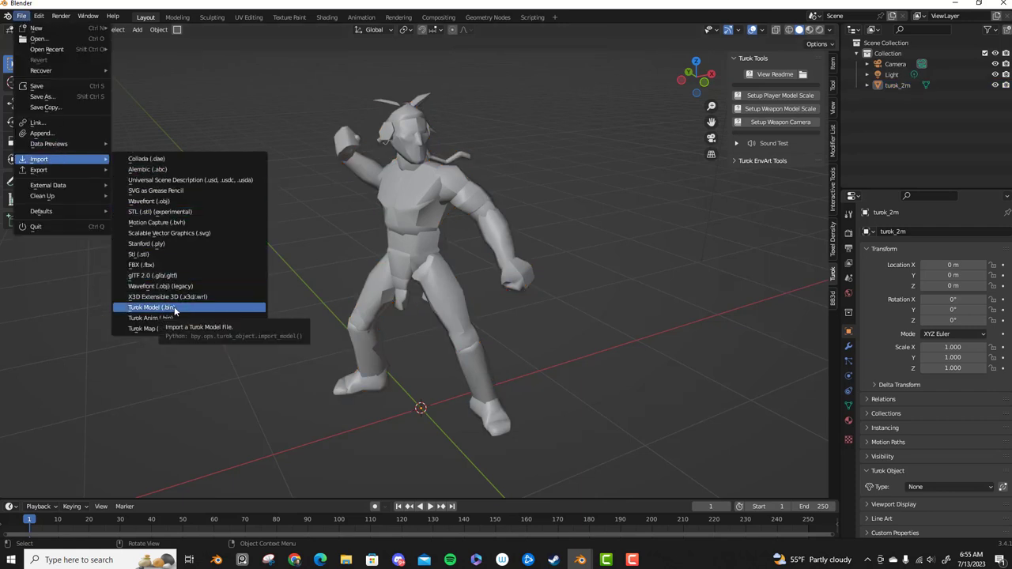
click(185, 309)
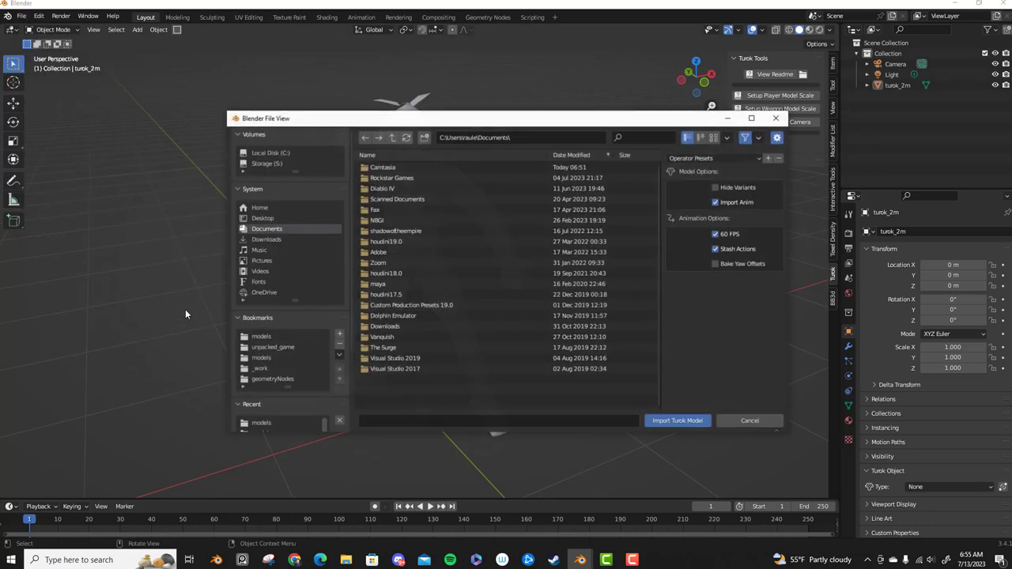
click(260, 336)
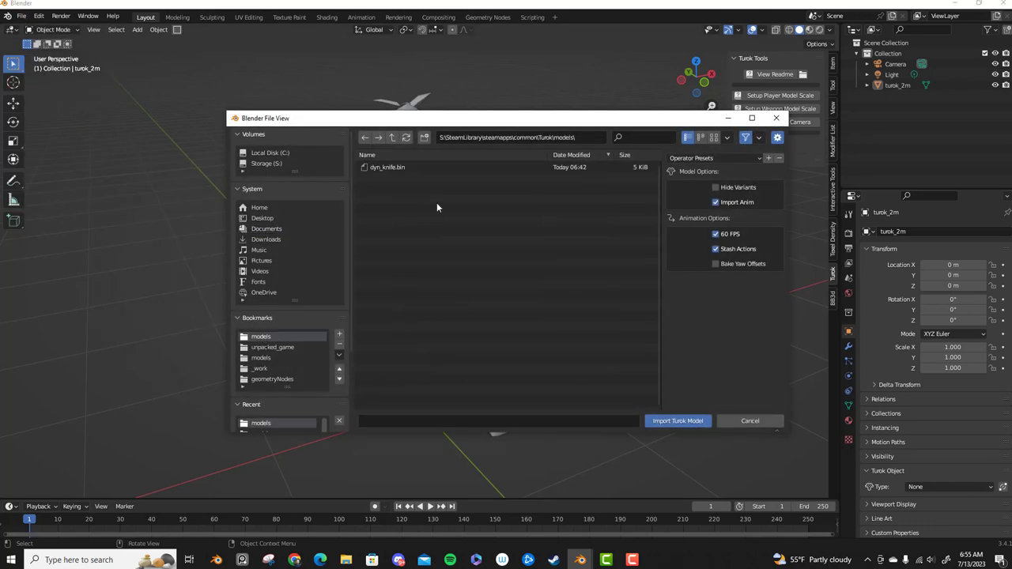
click(391, 137)
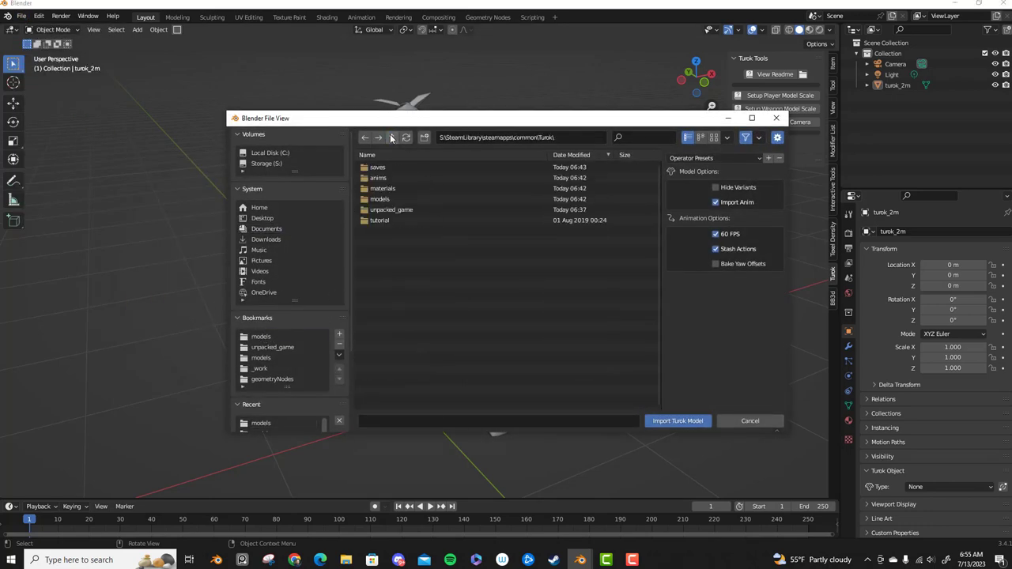
double_click(393, 209)
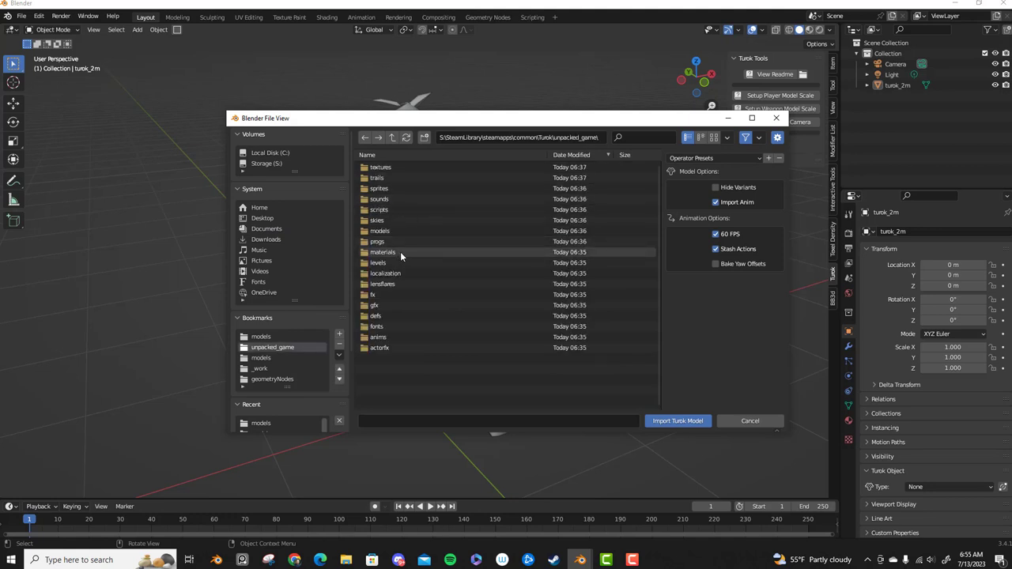
double_click(403, 230)
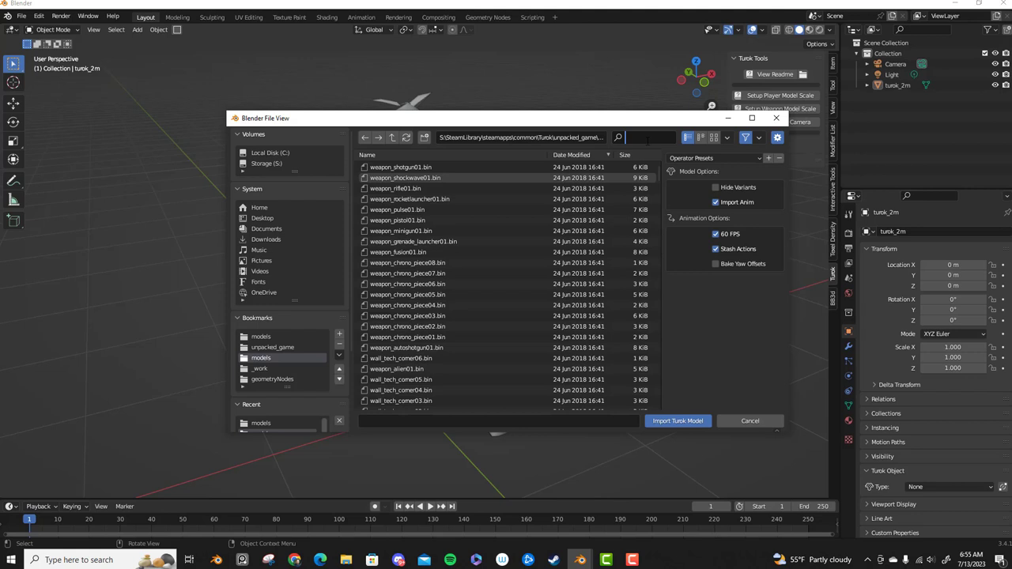
- Filter the model files by "dyn_knife" and import dyn_knife.bin with the default import options
text(dyn)
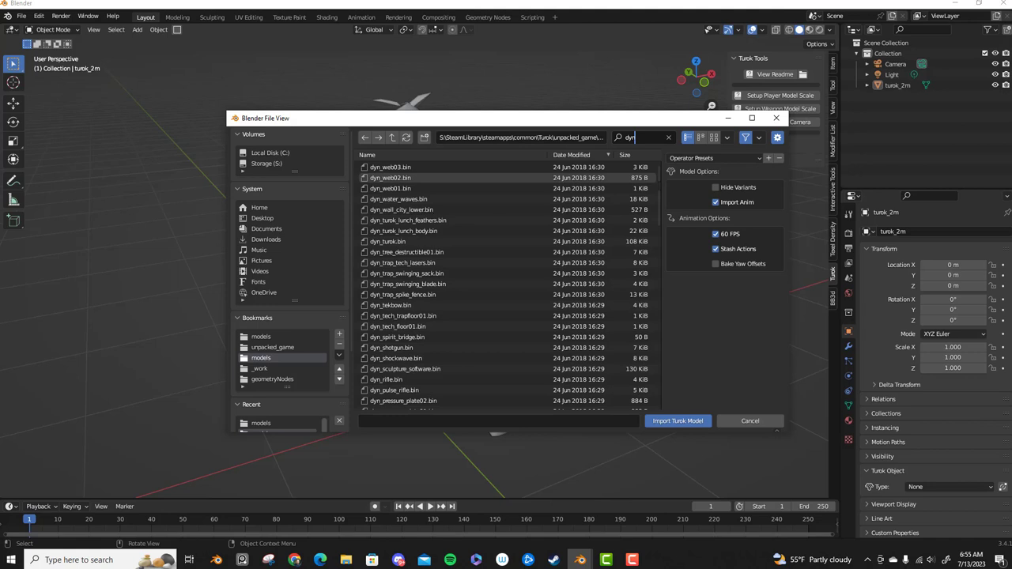
click(657, 182)
drag(658, 182, 656, 178)
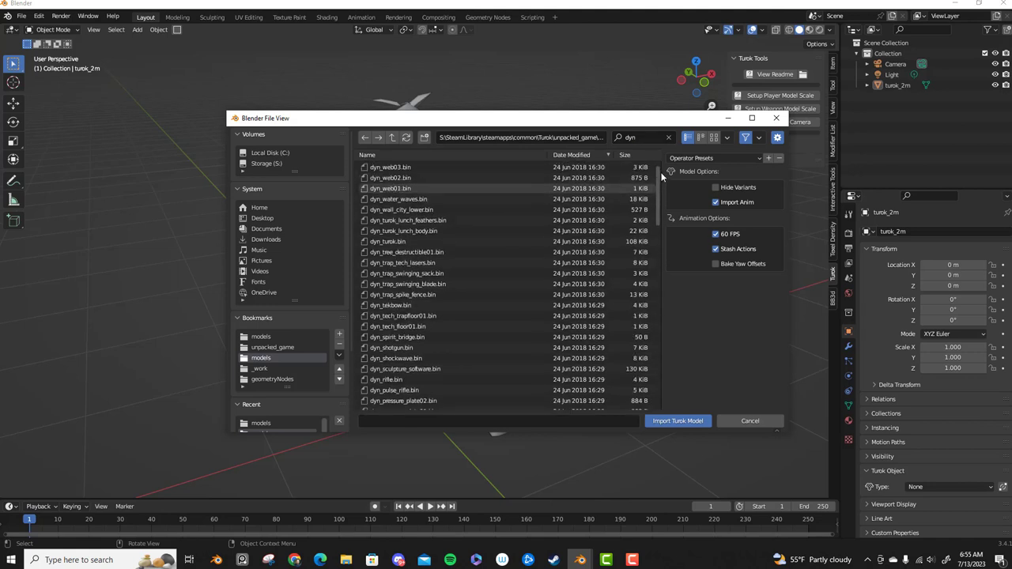
drag(662, 177, 651, 154)
click(638, 136)
text(_knife)
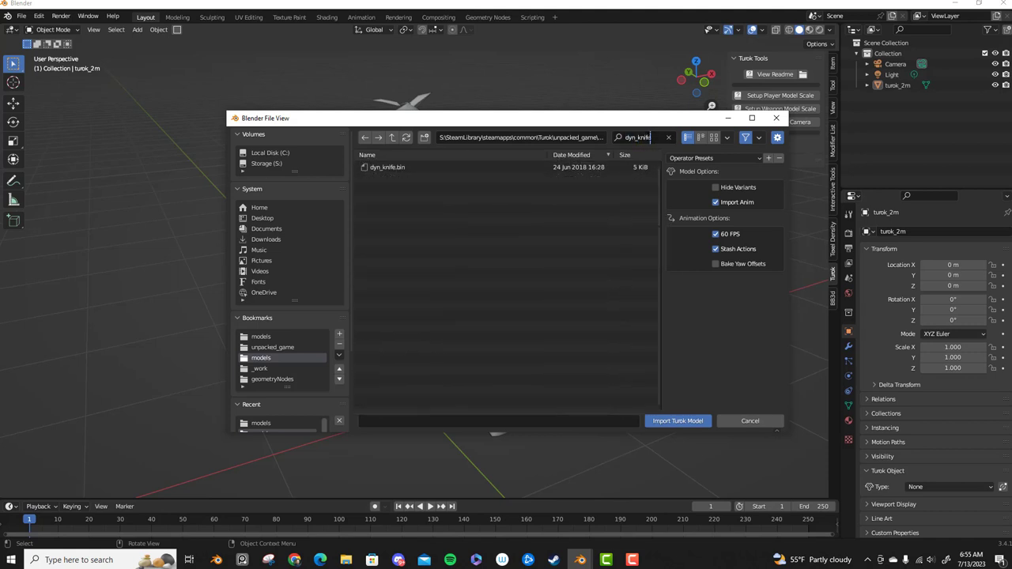
key(Return)
click(389, 167)
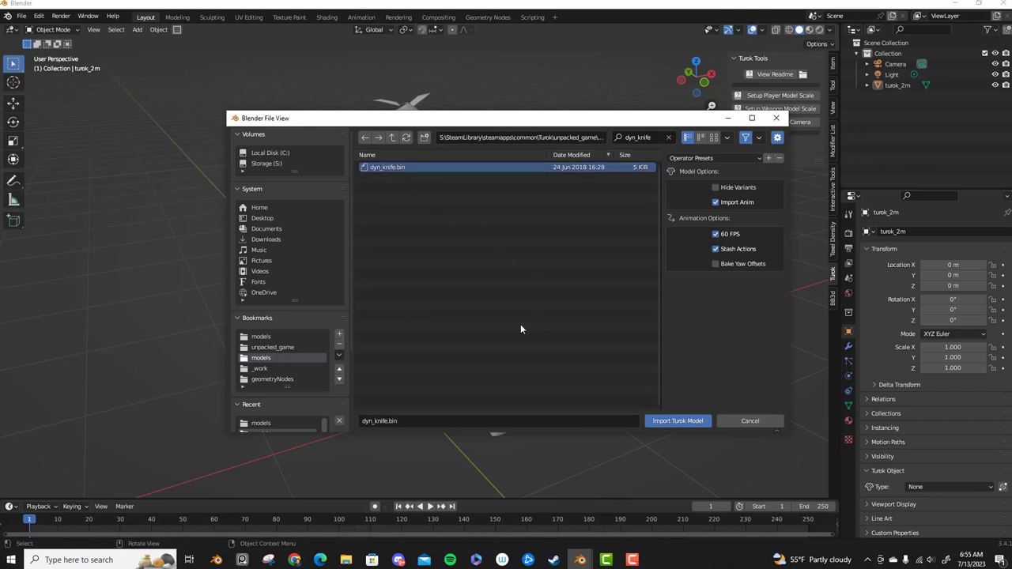
click(676, 424)
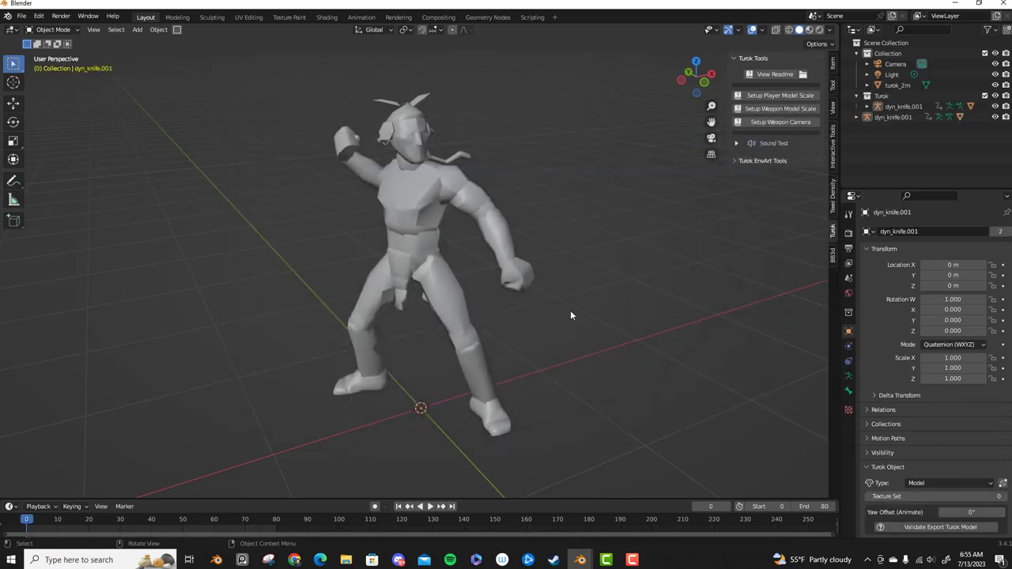
- Bring the imported knife and arm model into view and inspect it around its origin
middle_drag(528, 312, 448, 302)
scroll(427, 318, down, 20)
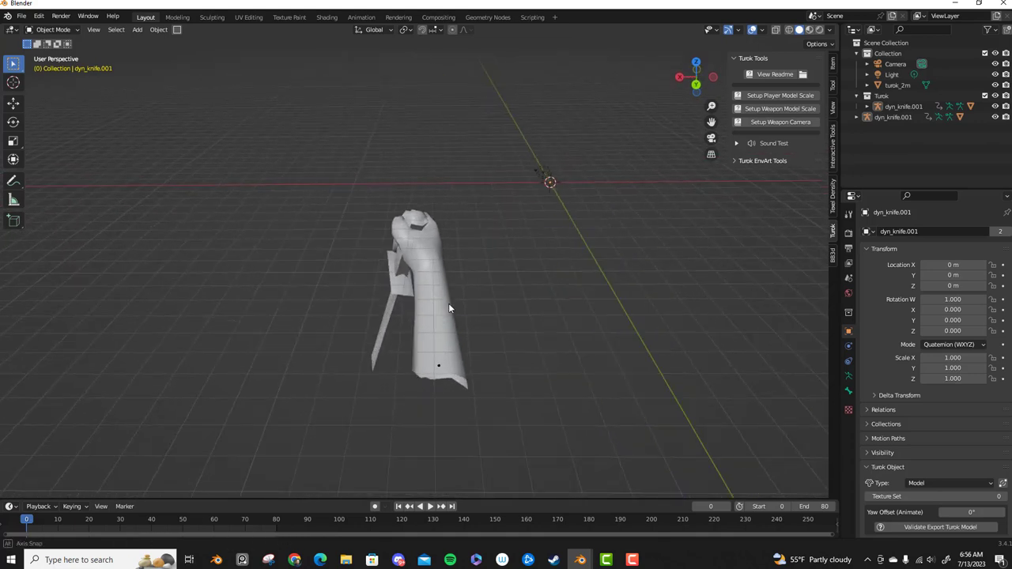
click(439, 370)
middle_drag(381, 351, 383, 324)
click(501, 263)
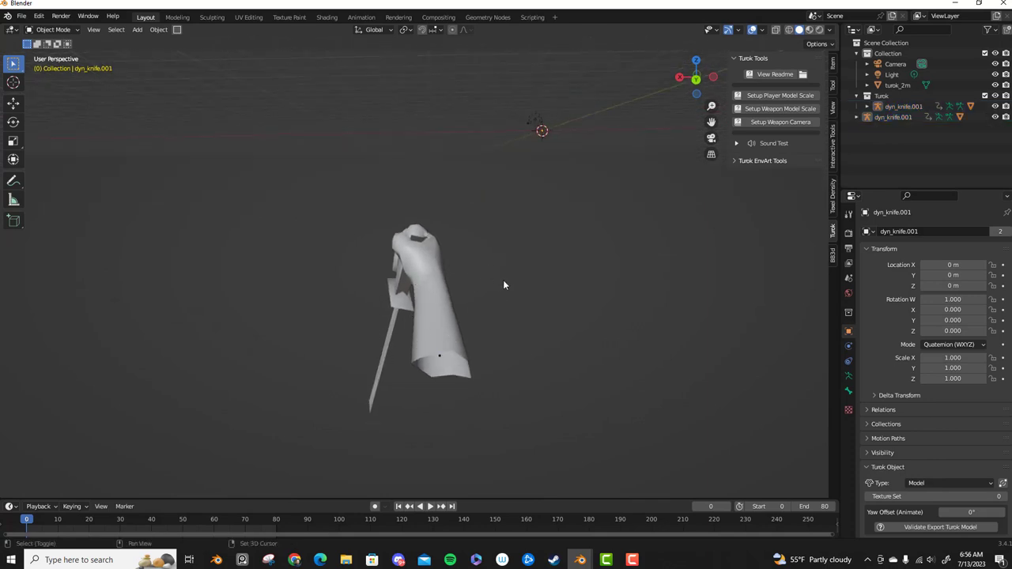
middle_drag(503, 280, 484, 301)
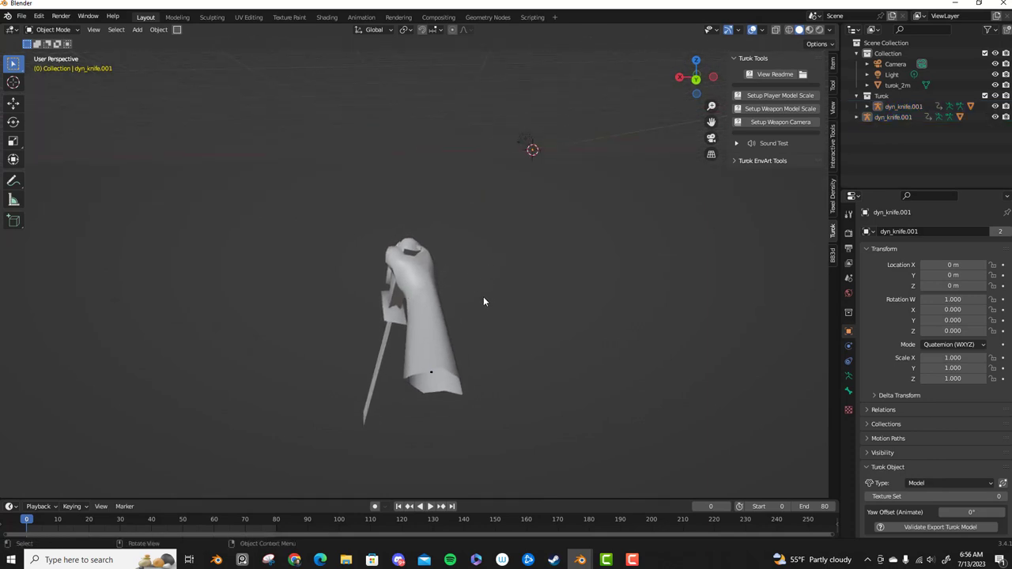
- Play the knife's animation, rewind the timeline to frame 0, and play it again
key(space)
key(space)
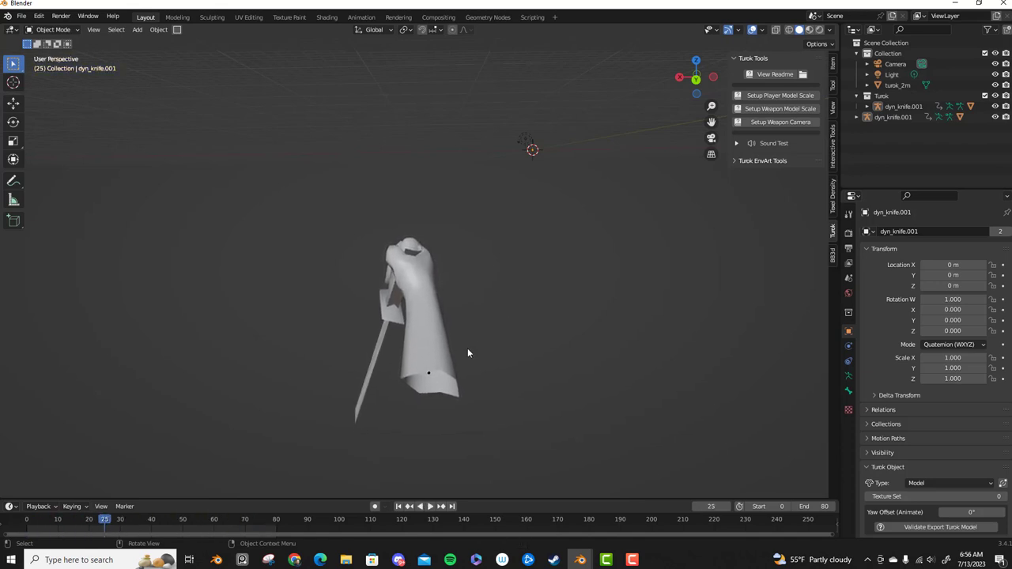
drag(104, 523, 24, 518)
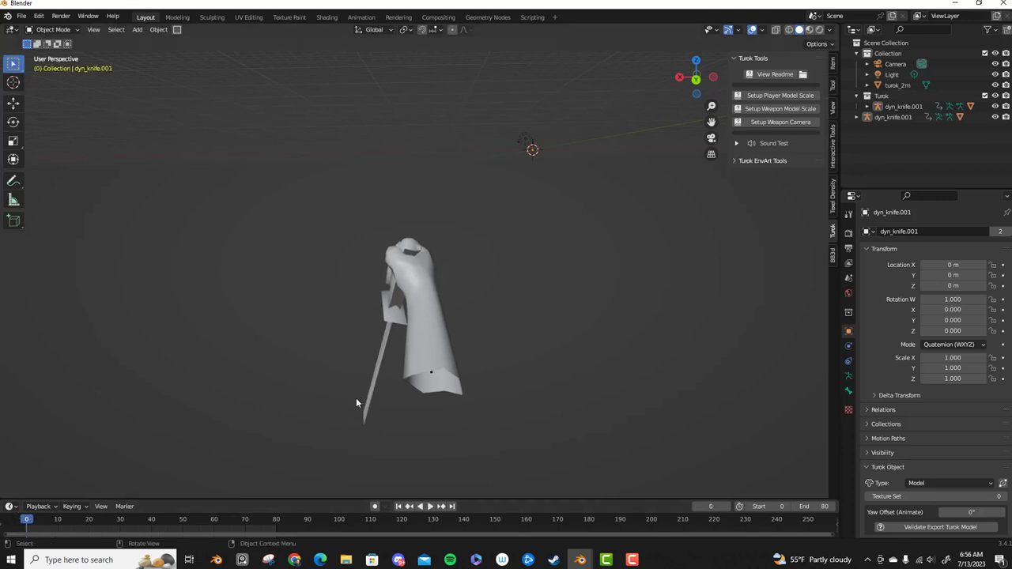
click(434, 507)
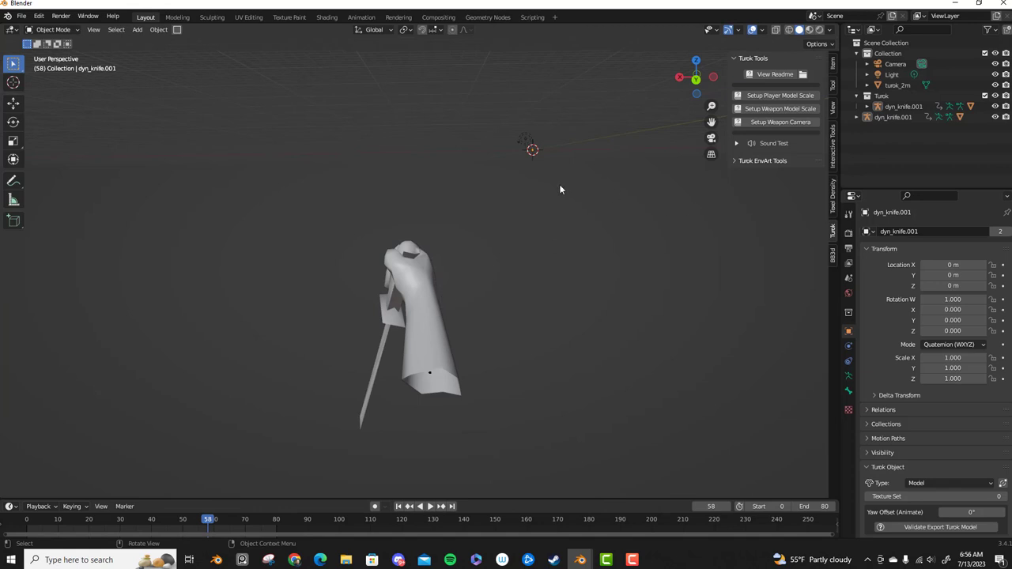
- Expand the dyn_knife.001 armature in the Turok collection and select its dyn_knife mesh
scroll(473, 368, up, 3)
shift+middle_drag(433, 364, 455, 284)
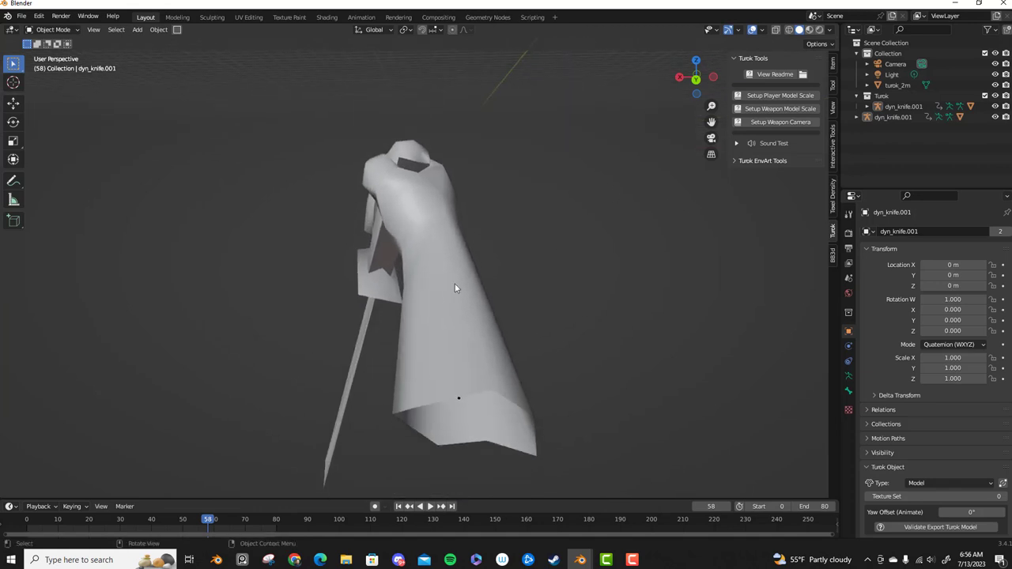
click(867, 106)
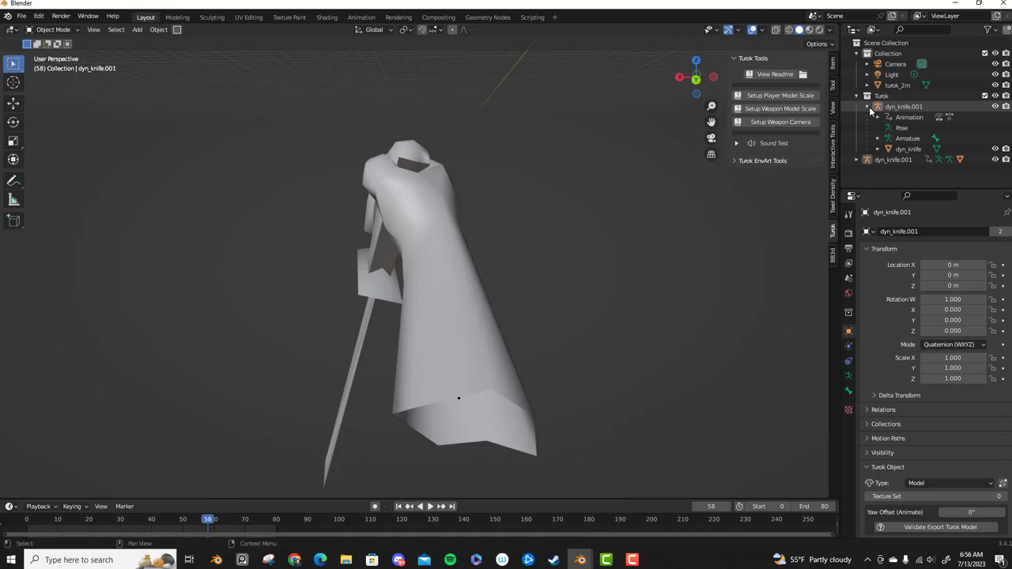
click(899, 110)
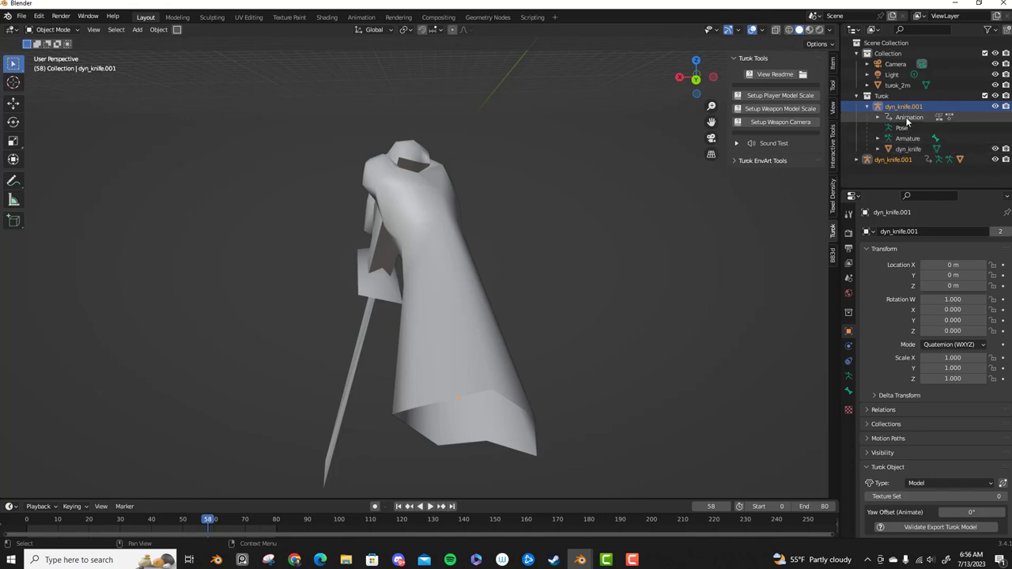
click(910, 149)
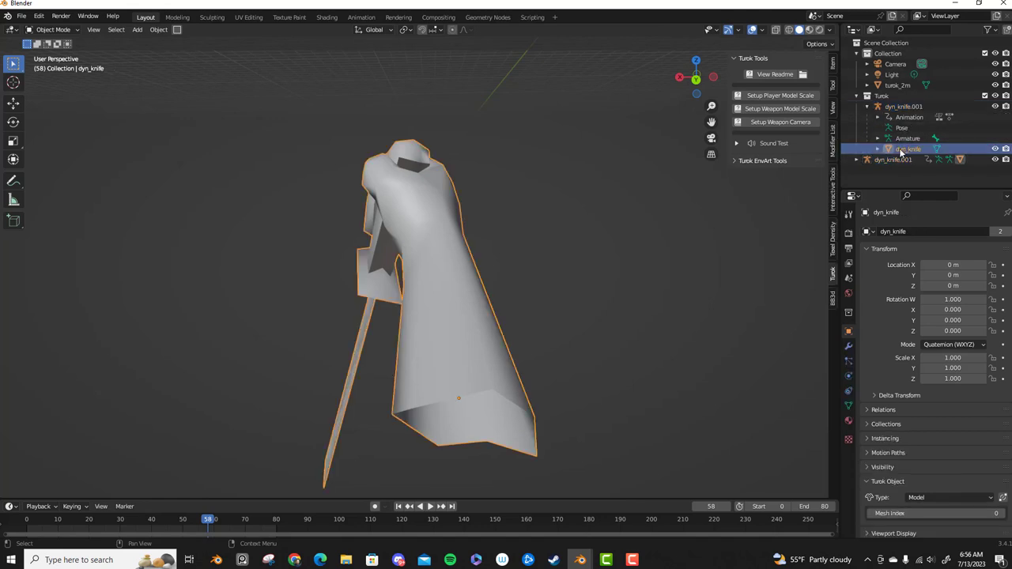
middle_drag(448, 216, 514, 253)
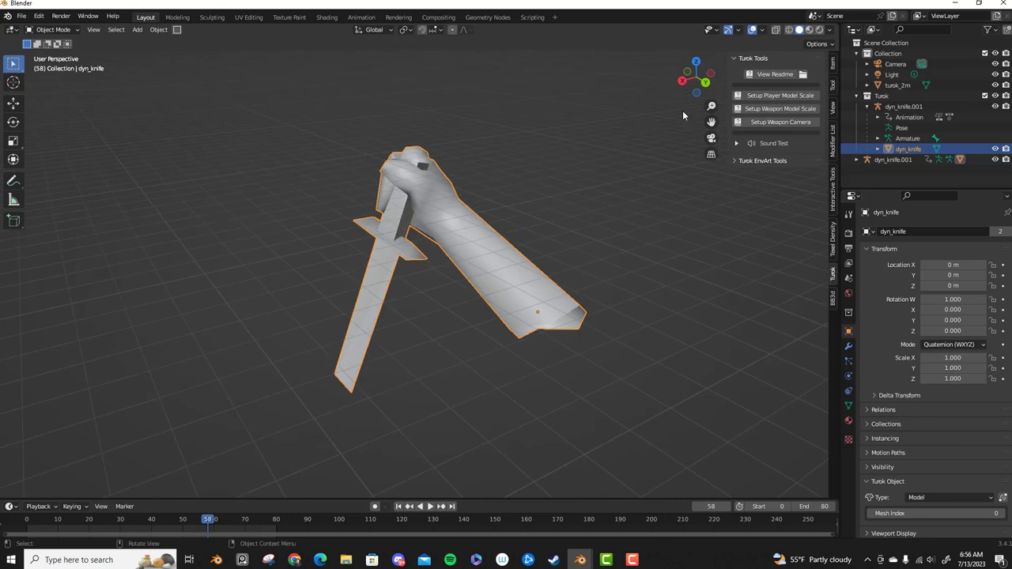
- Switch the viewport to Material Preview shading and inspect the textured knife and arm from several angles
click(808, 29)
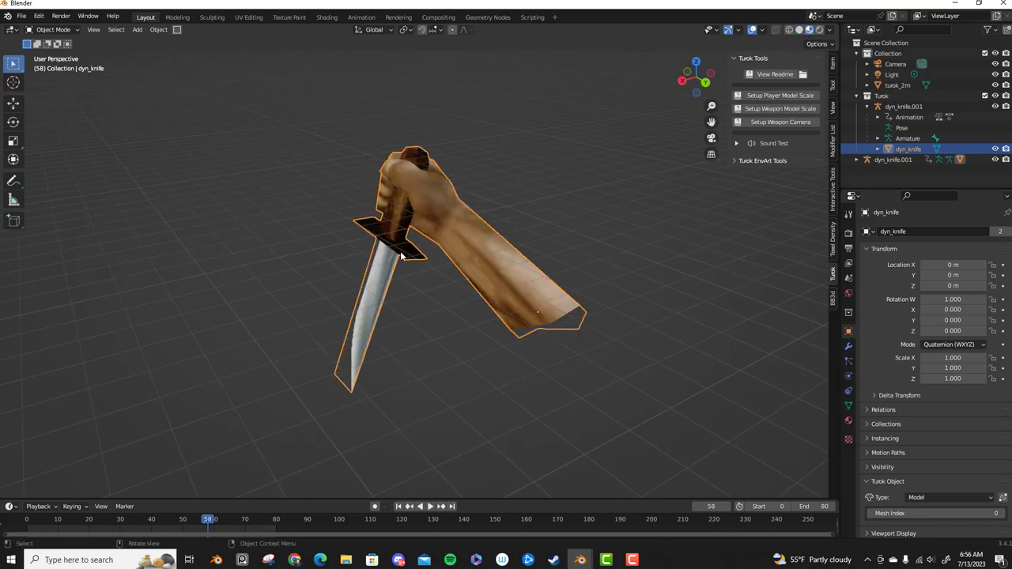
middle_drag(401, 251, 424, 224)
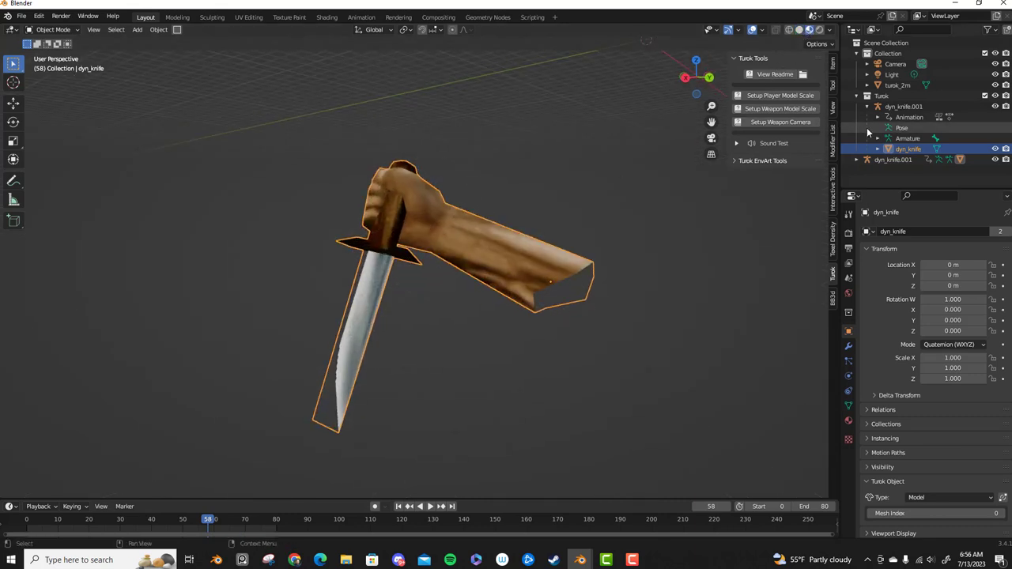
middle_drag(524, 214, 775, 192)
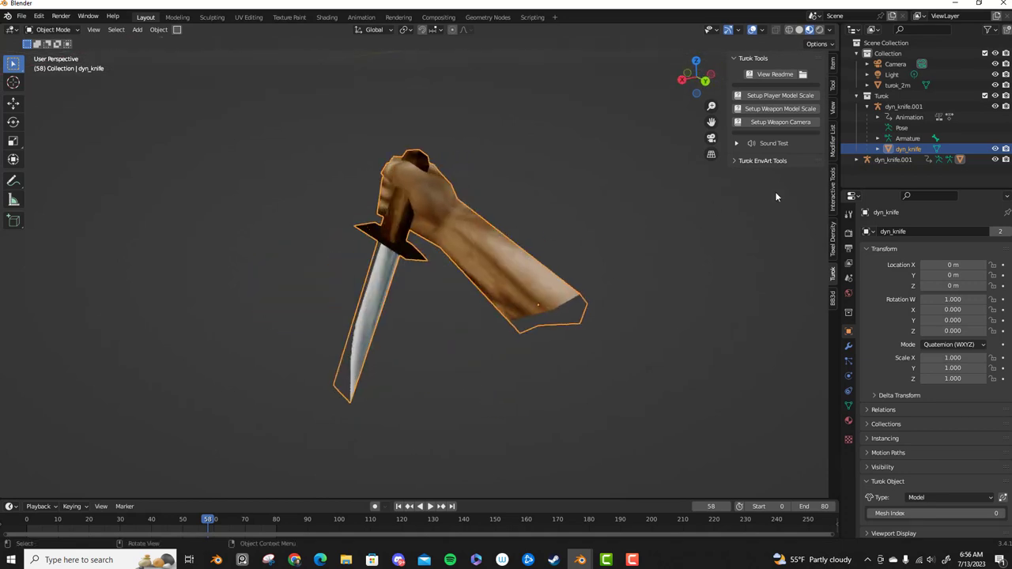
- Expand the knife's Armature data in the outliner and select bone_000
click(909, 138)
click(877, 138)
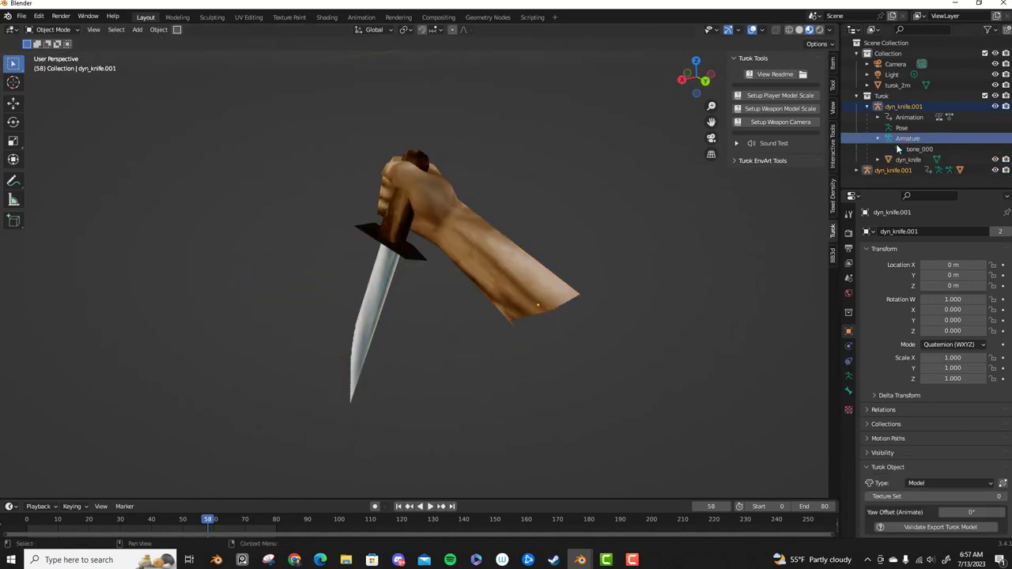
click(919, 148)
mouse_move(531, 270)
middle_down()
mouse_move(419, 247)
mouse_move(489, 275)
mouse_move(529, 273)
middle_up()
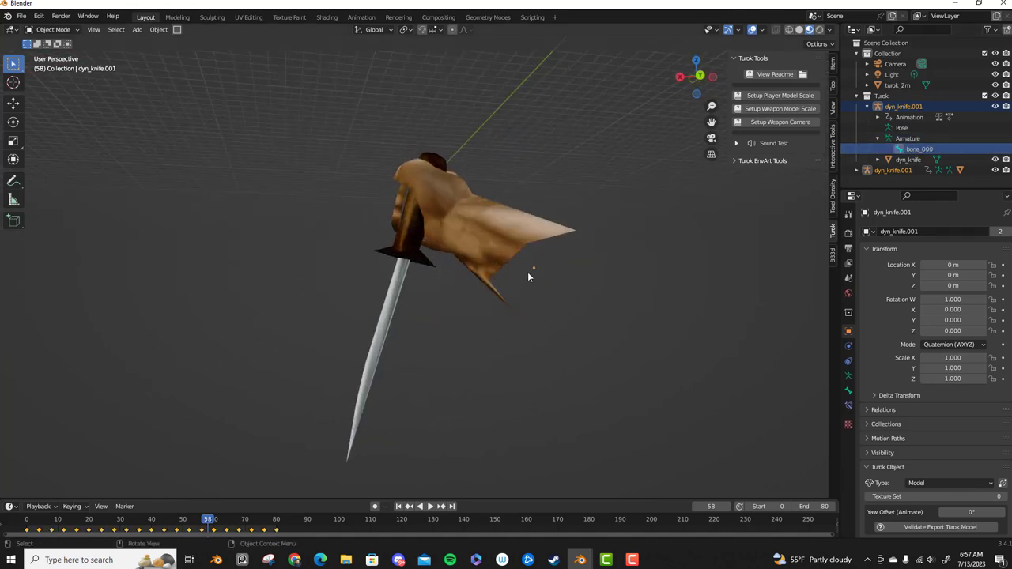
- Try moving the dyn_knife.001 armature freely in the viewport, and undo the move
key(g)
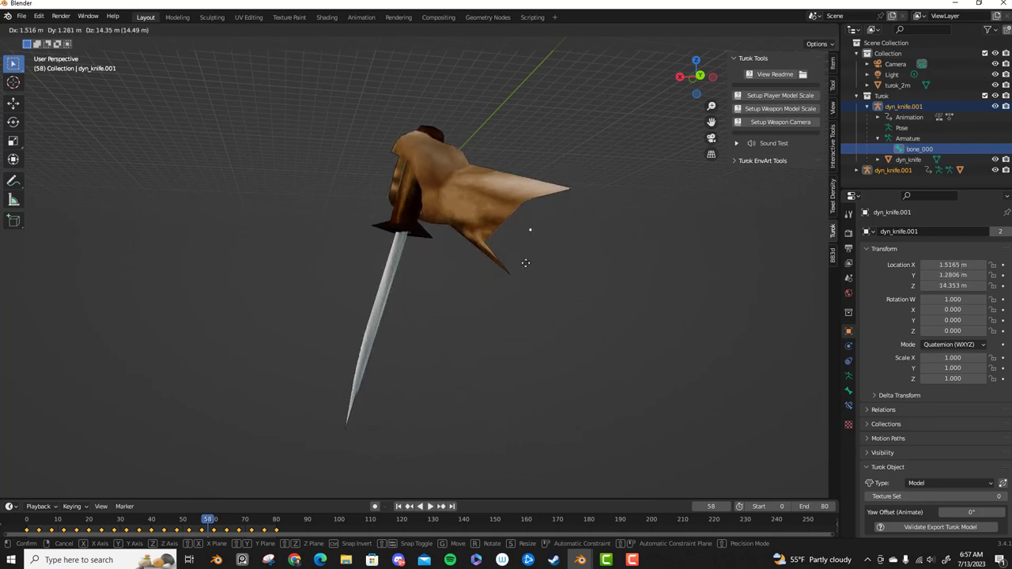
click(558, 252)
key(ctrl+z)
middle_drag(593, 305, 589, 322)
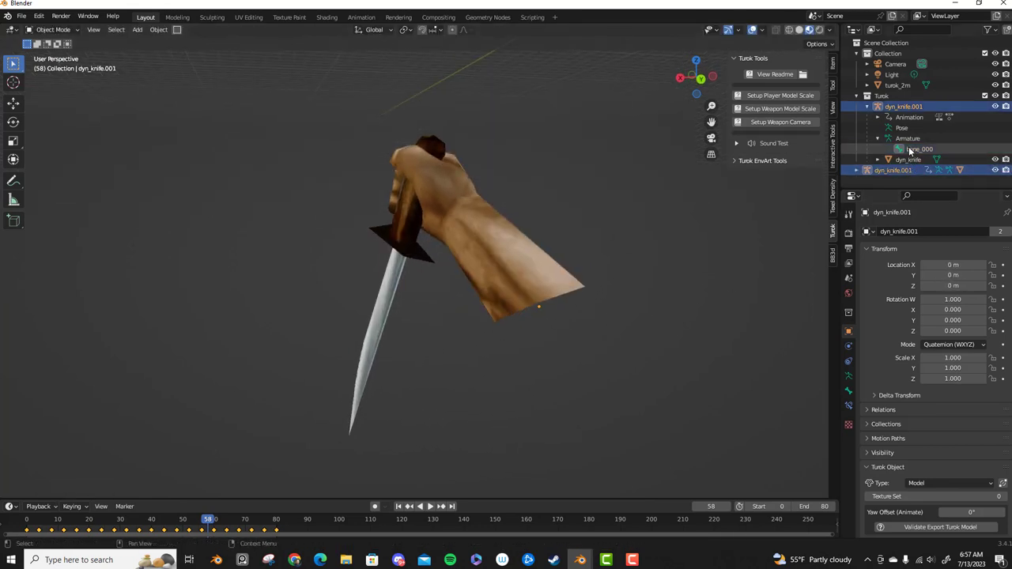
- Expand the armature's Animation data and NLA Tracks in the outliner to examine the stashed weapon actions
click(879, 117)
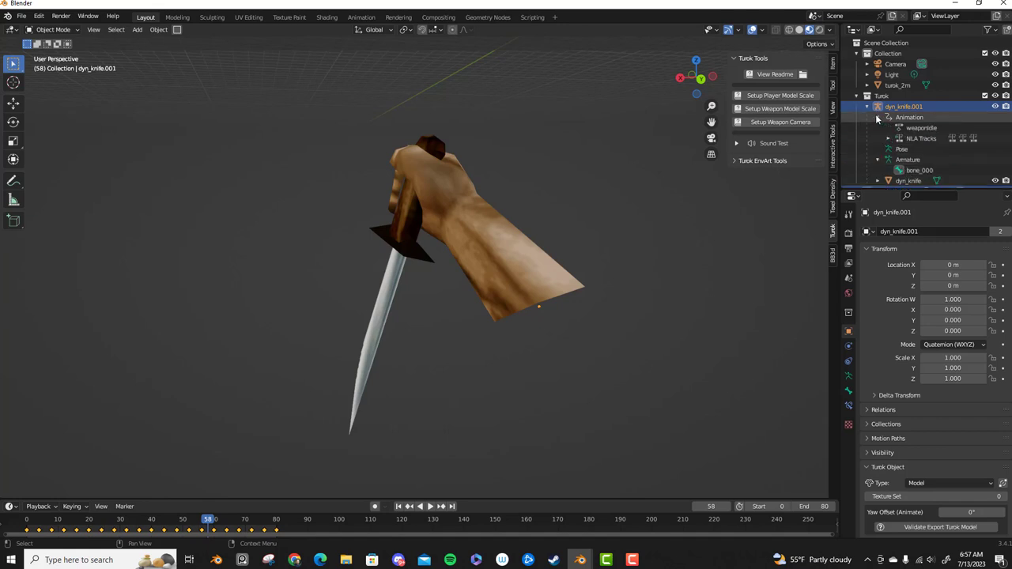
click(887, 139)
scroll(893, 142, down, 2)
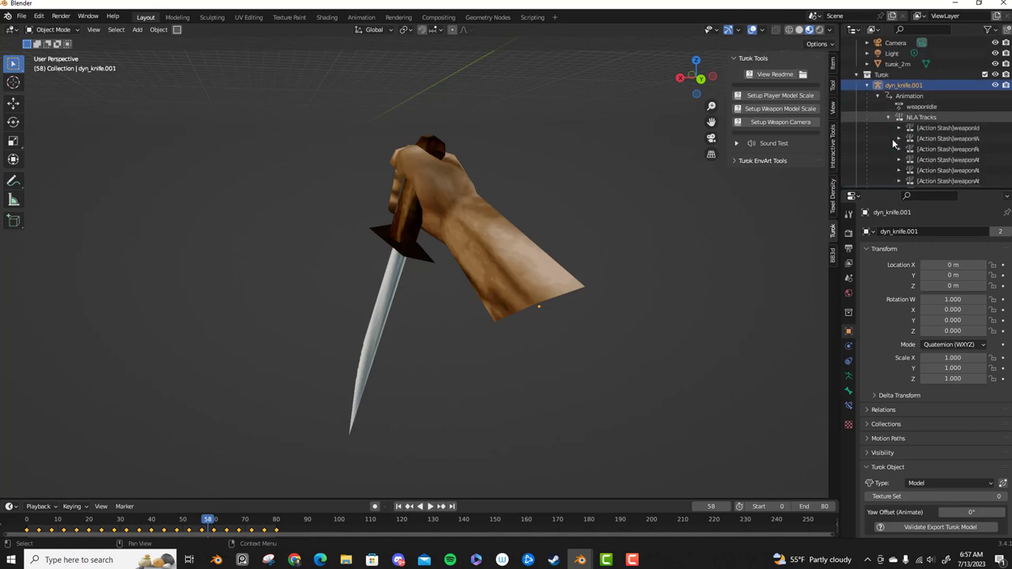
scroll(923, 119, down, 2)
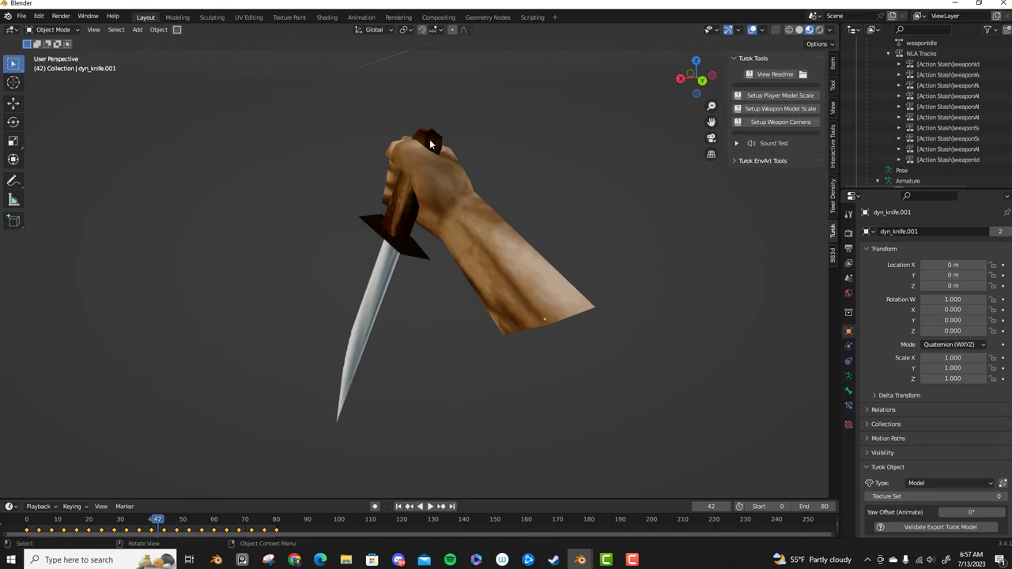
- Switch to the Animation workspace, set the Dope Sheet to Action Editor mode, and frame the knife model in the viewport
click(362, 17)
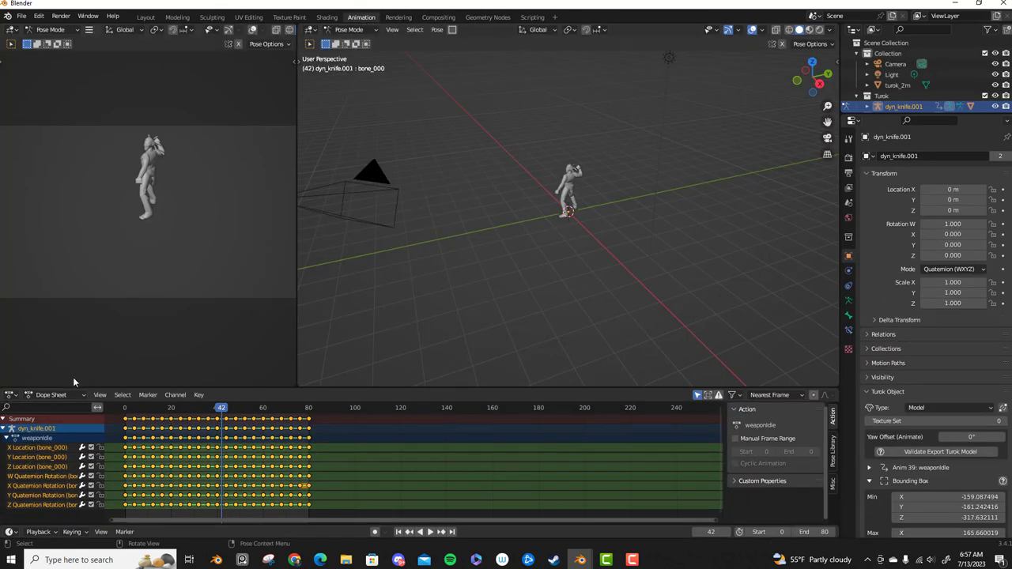
click(60, 395)
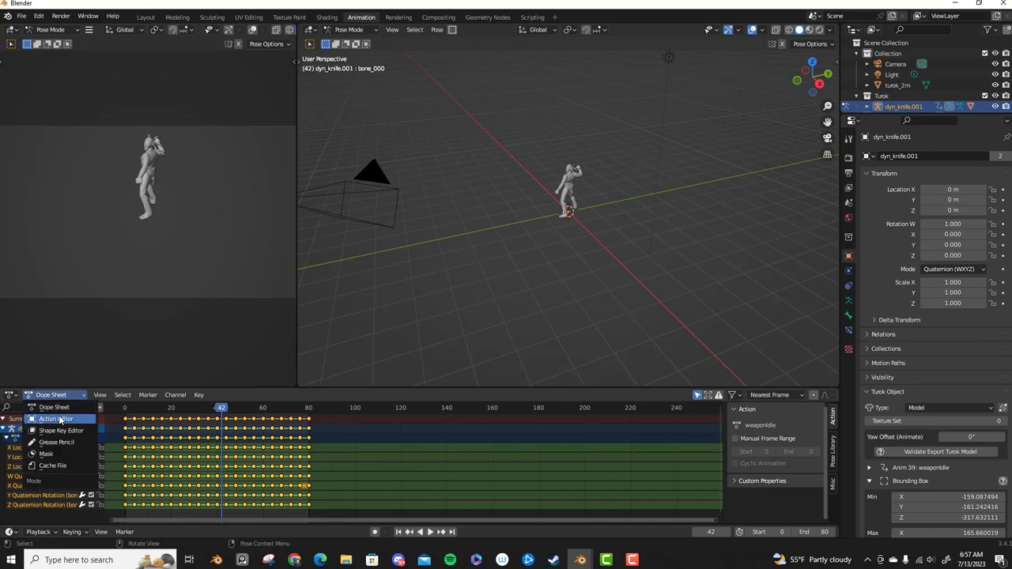
click(59, 419)
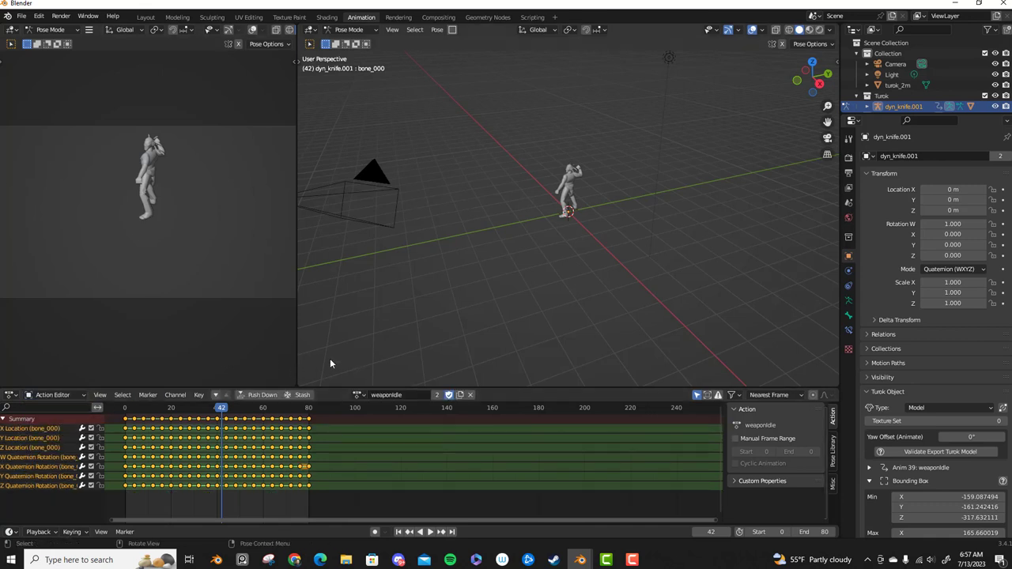
scroll(401, 318, down, 18)
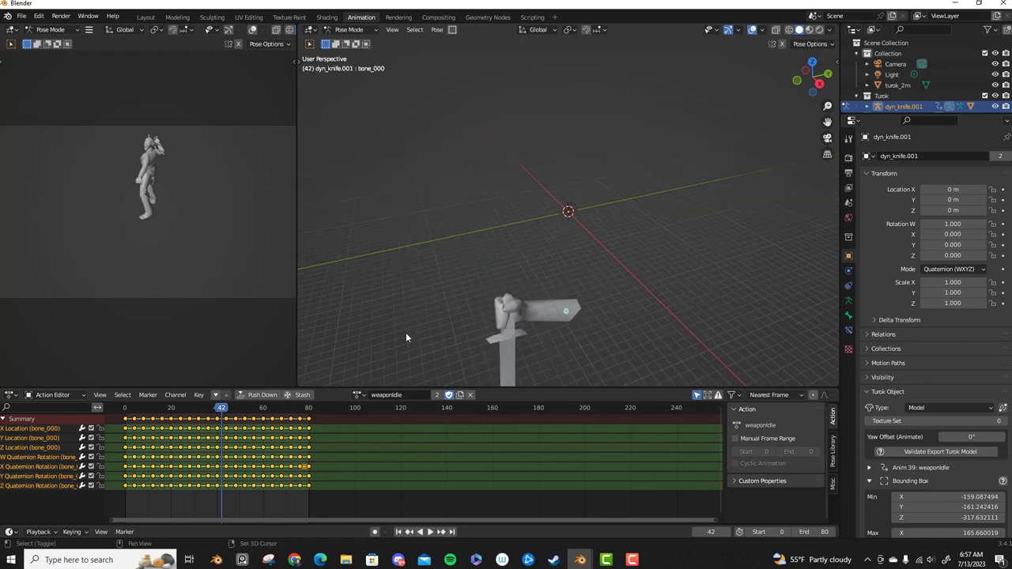
shift+middle_drag(406, 333, 415, 261)
scroll(435, 242, up, 3)
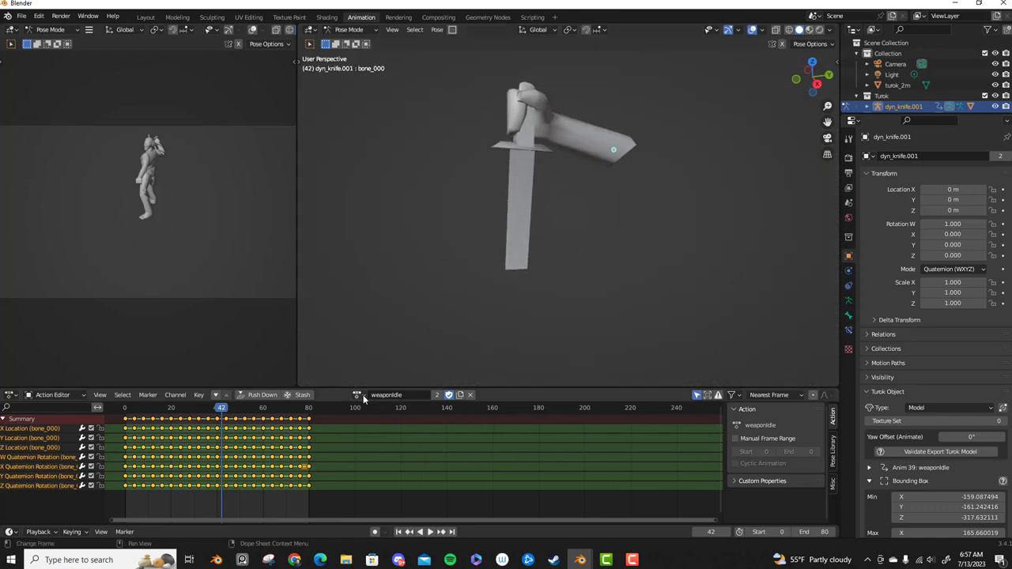
- Assign the weaponAttack3 action to the knife armature and preview its animation
click(359, 395)
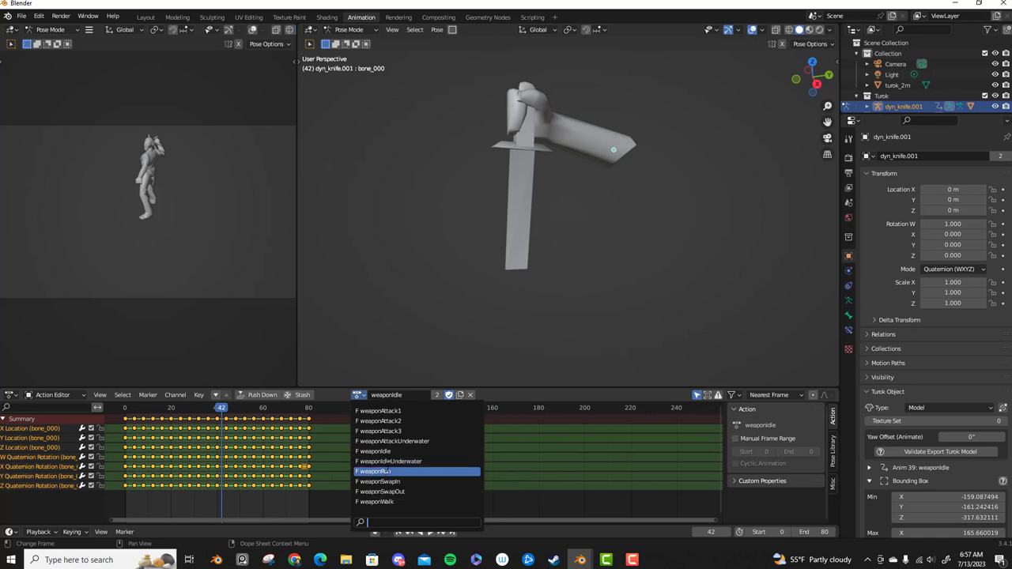
click(380, 430)
key(space)
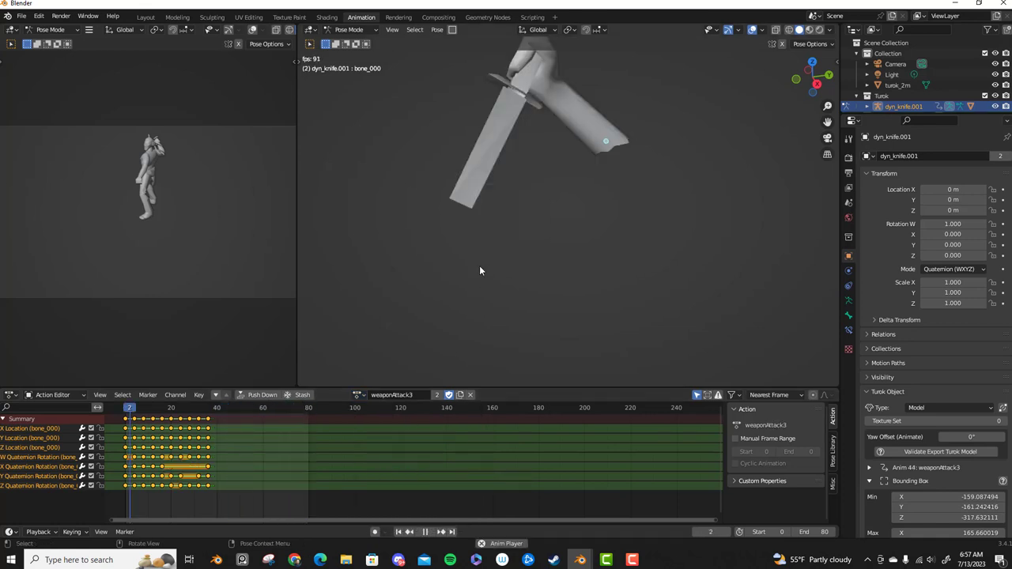
key(space)
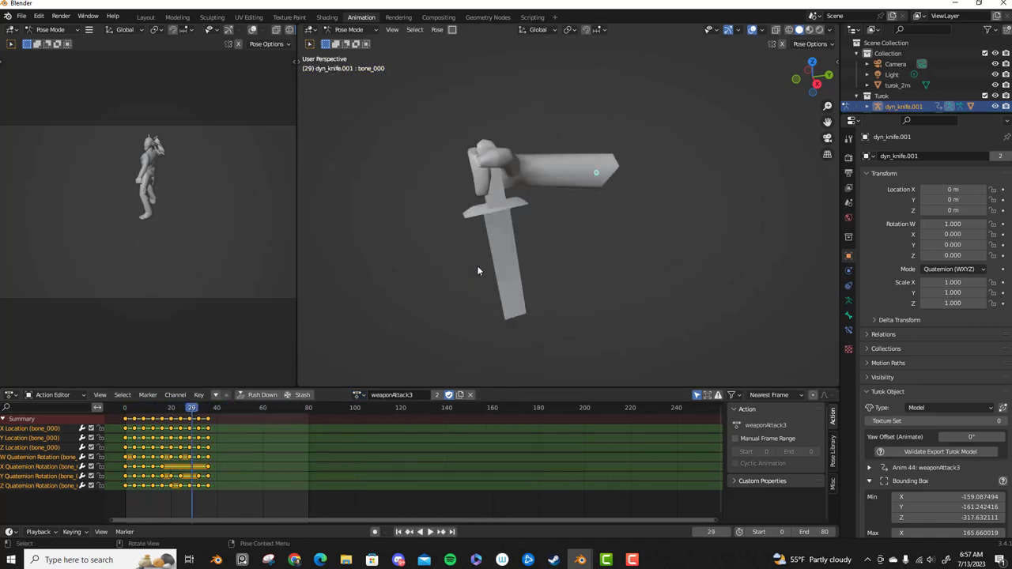
- Assign the weaponAttack1 action to the knife armature, preview it, and set the current frame to 0
click(360, 394)
click(387, 412)
key(space)
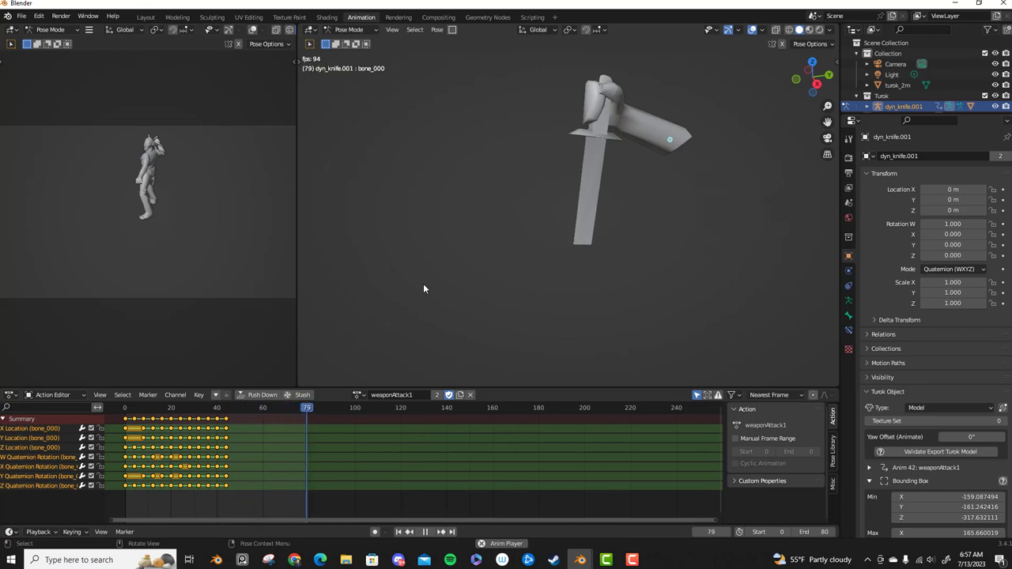
key(space)
drag(212, 411, 124, 413)
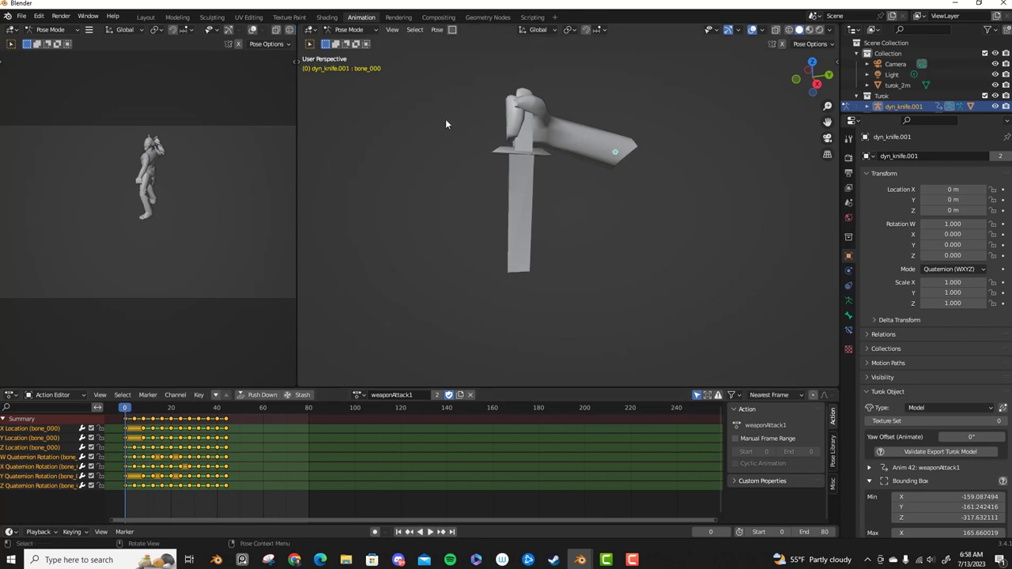
- Examine the list of weapon actions available to the knife armature, from weaponAttack1 through weaponWalk
click(358, 395)
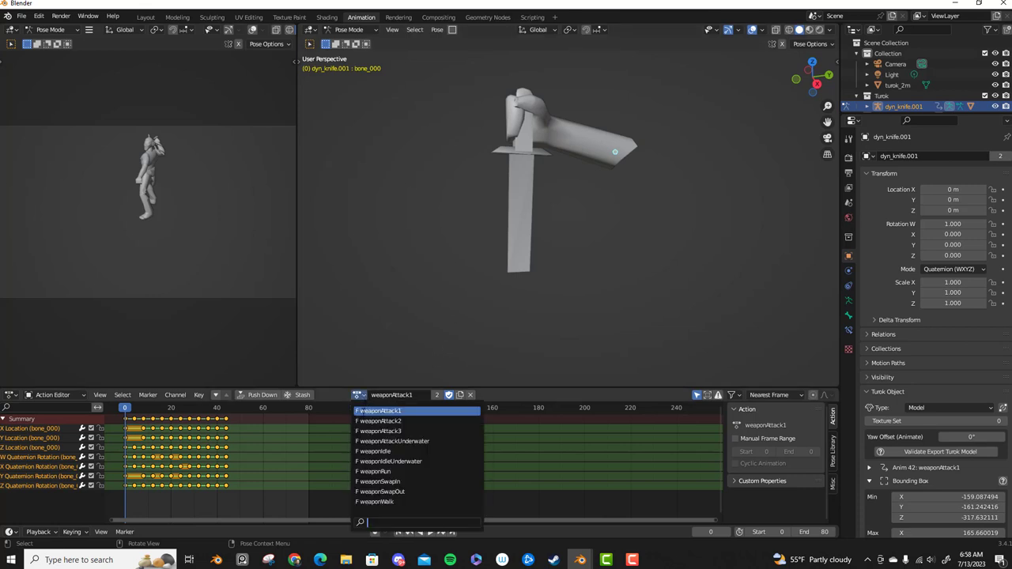
click(450, 350)
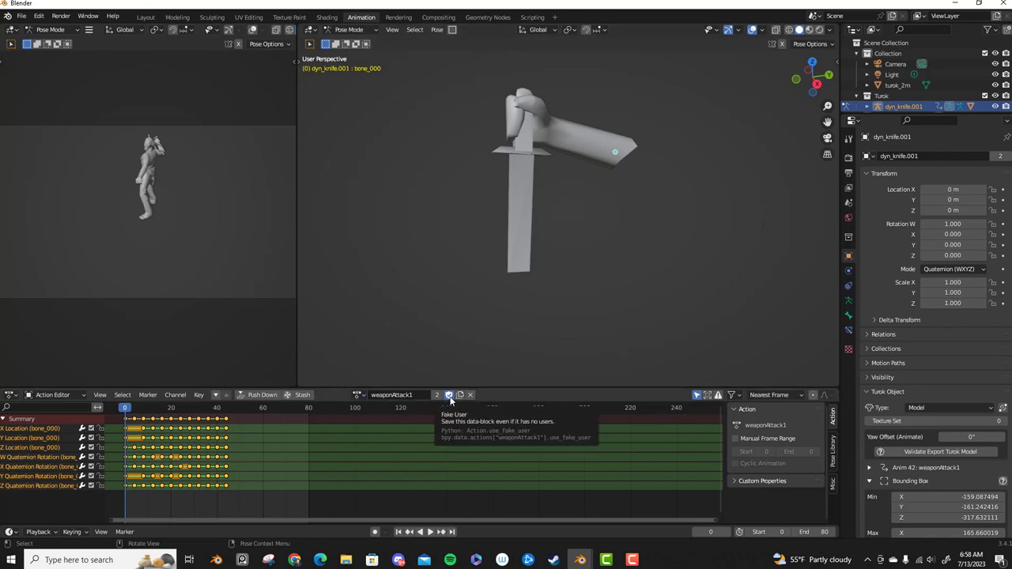
click(359, 394)
key(Down)
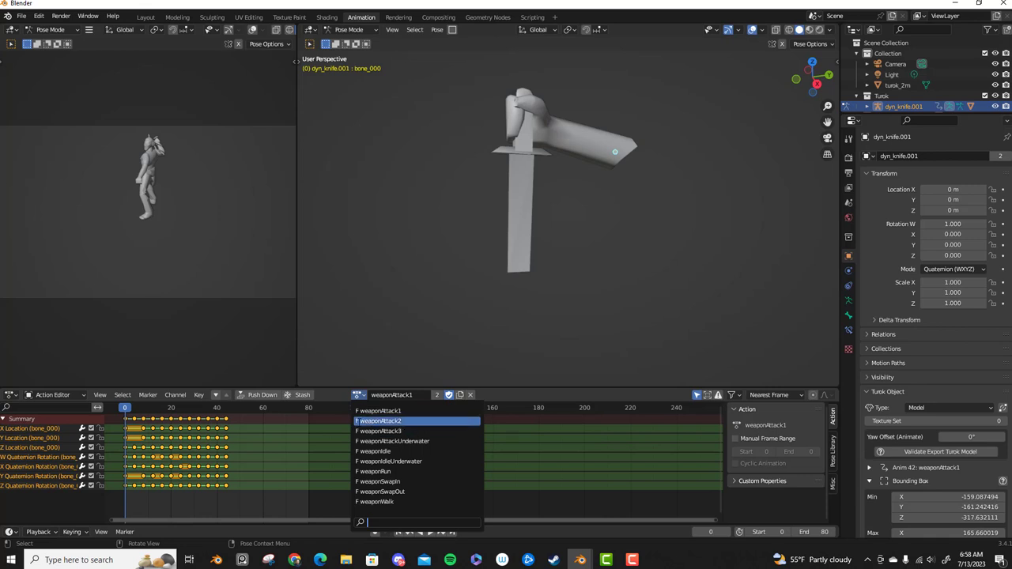
click(445, 278)
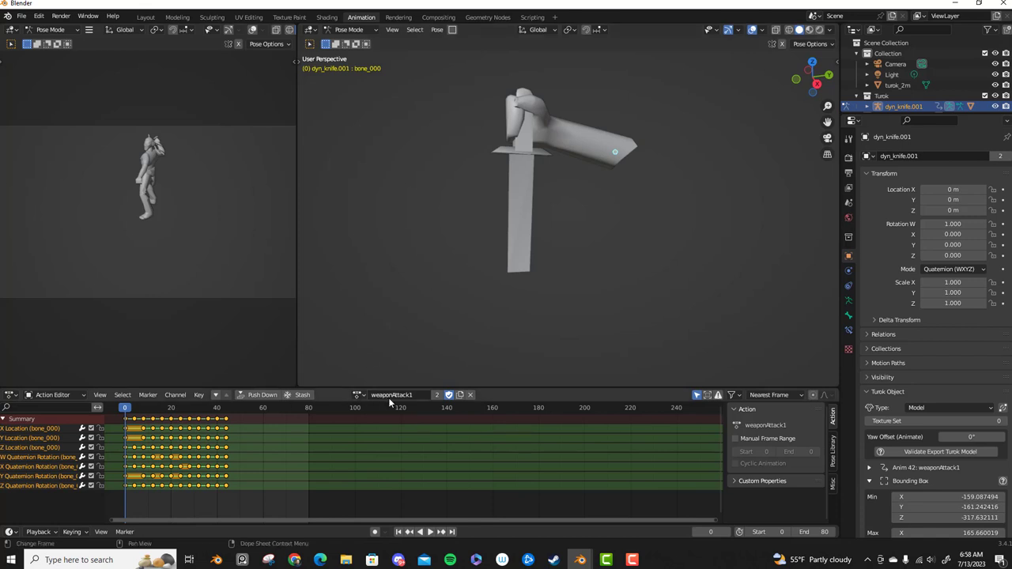
click(362, 395)
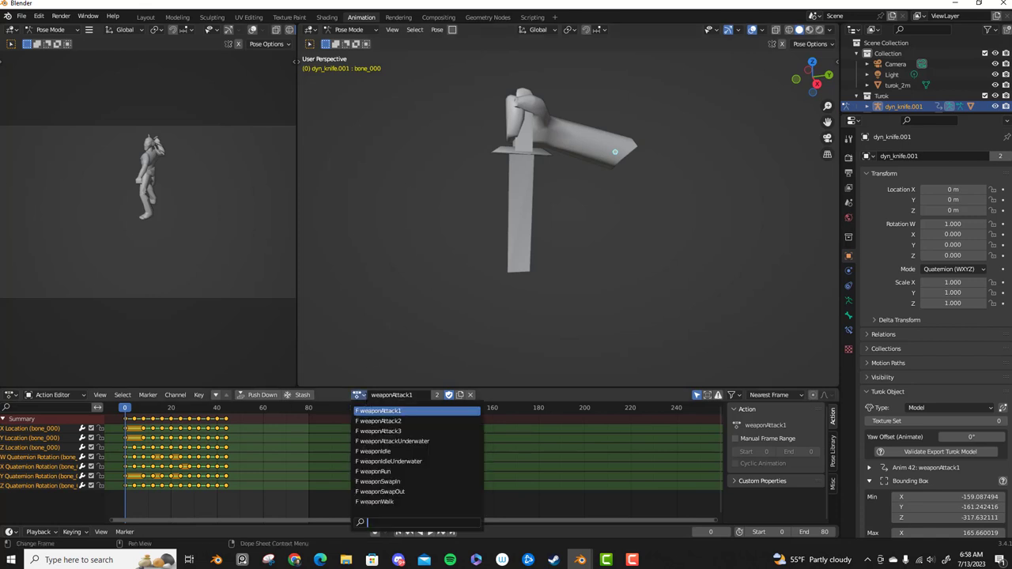
click(366, 397)
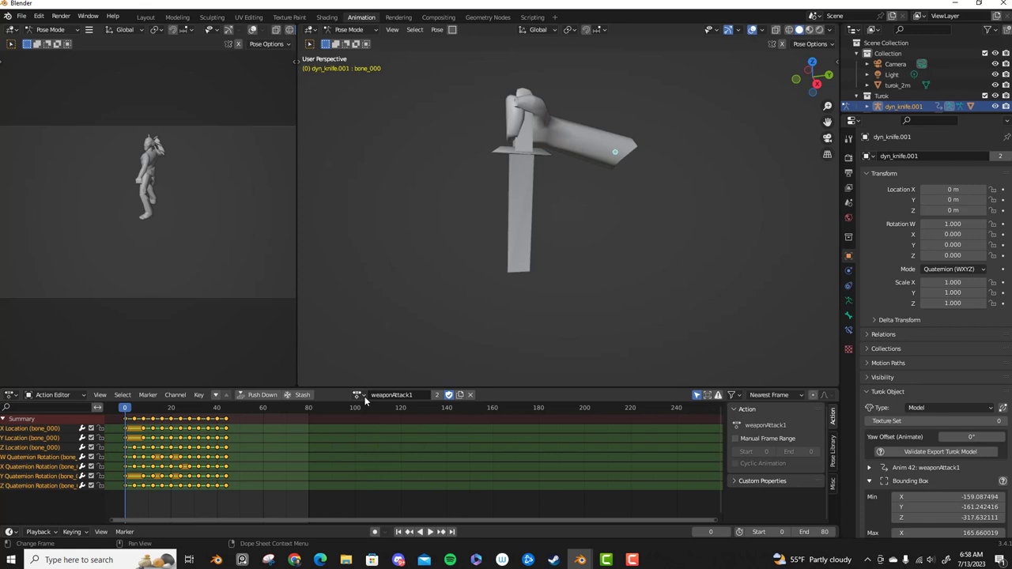
click(365, 400)
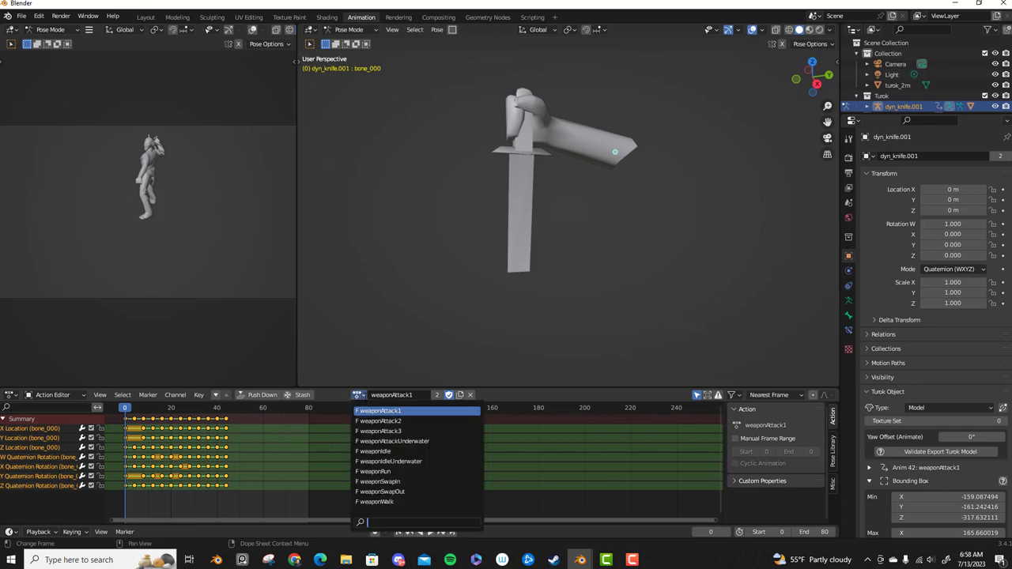
key(Down)
key(Down)
key(Down)
key(Down)
key(Down)
key(Down)
key(Down)
key(Down)
key(Down)
key(Up)
key(Up)
key(Up)
key(Up)
key(Up)
key(Up)
key(Up)
key(Up)
key(Up)
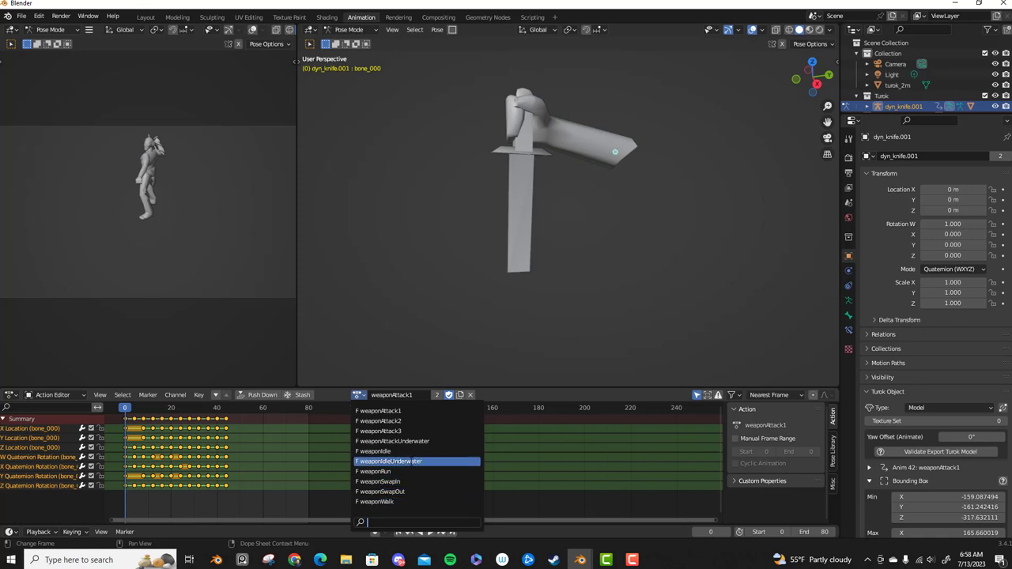
key(Return)
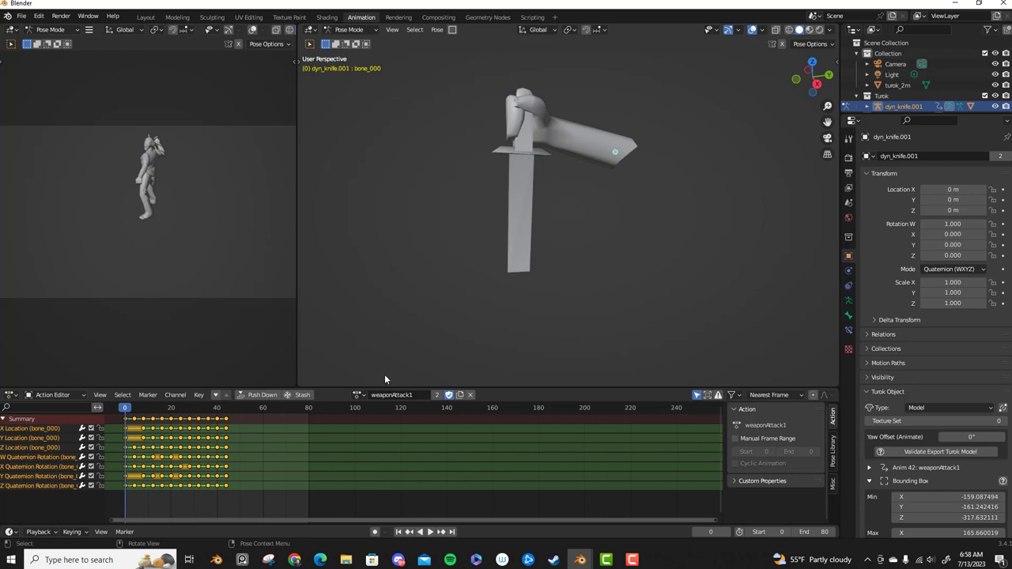
- Select weaponAttack1 in the action list and run through it to its last keyframe at frame 44
click(358, 394)
key(Down)
key(Down)
key(Down)
key(Down)
key(Down)
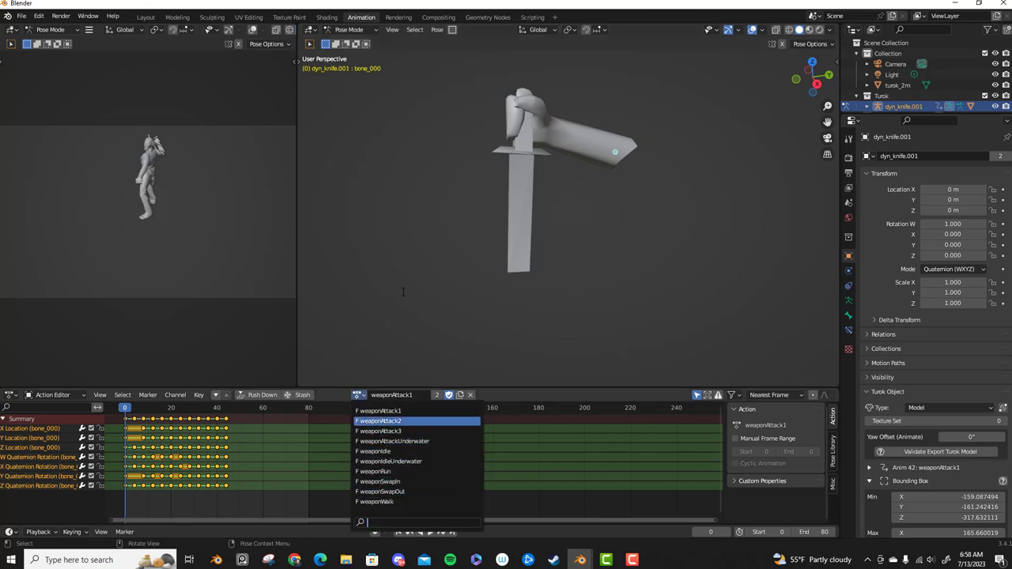
click(383, 411)
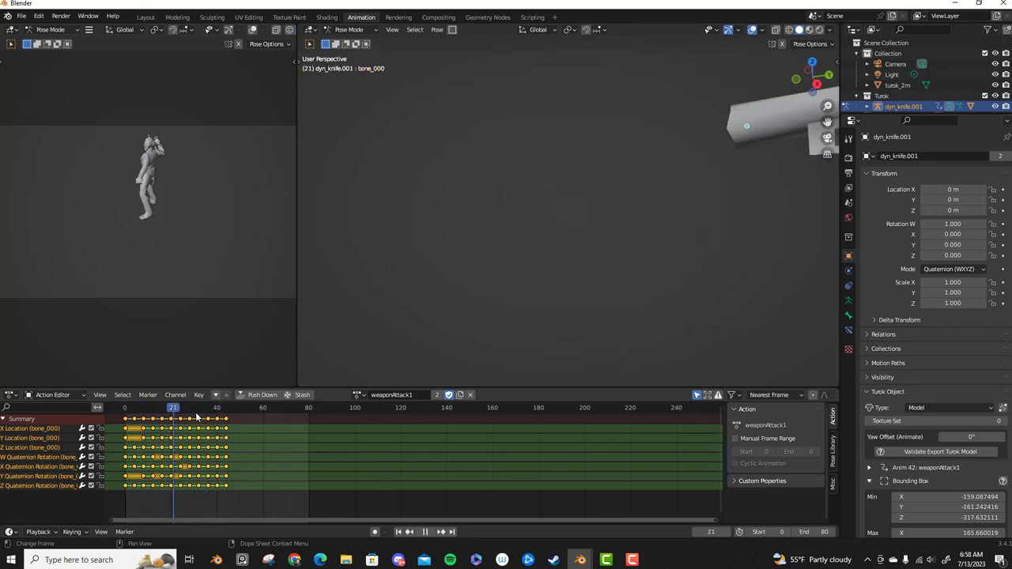
key(space)
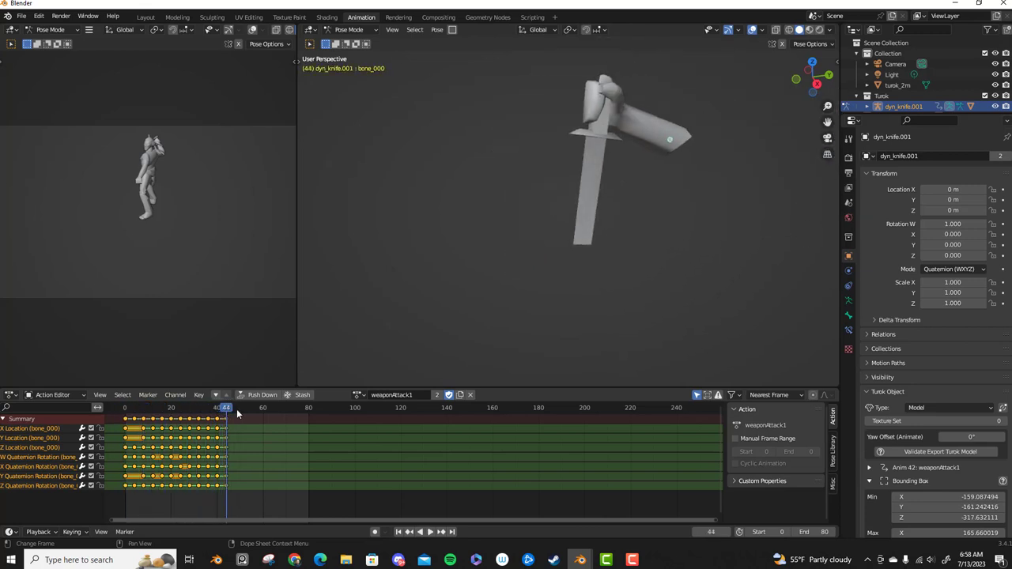
- Assign the weaponAttack3 action and move the playhead to its last keyframe at frame 36
click(360, 395)
click(382, 432)
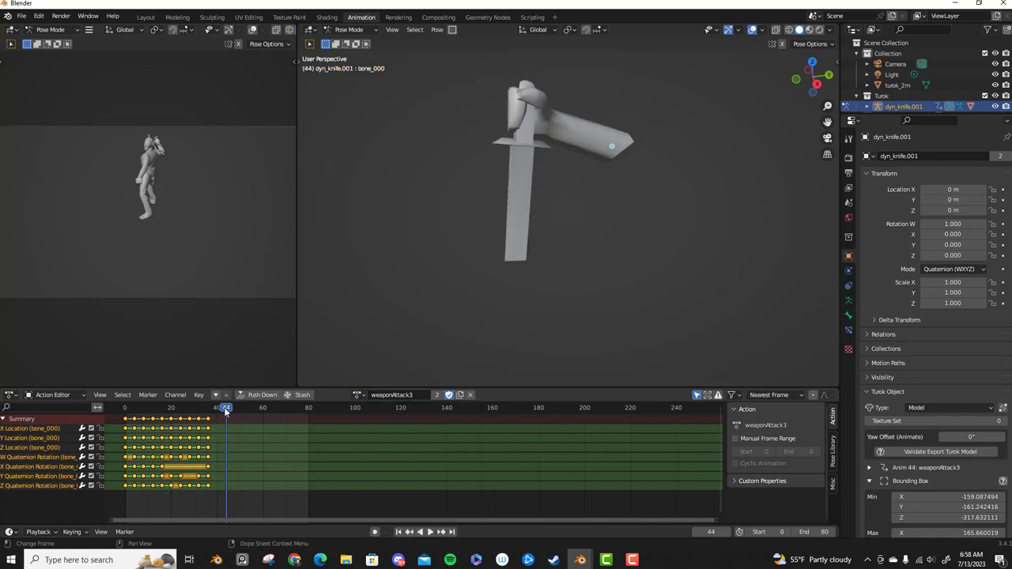
drag(224, 409, 208, 407)
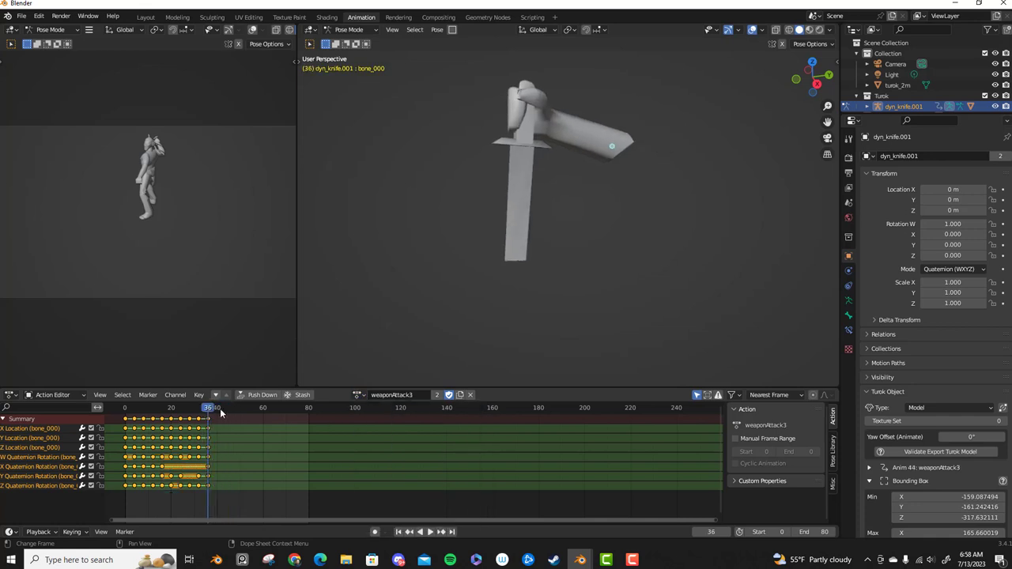
key(ctrl+shift+space)
key(Escape)
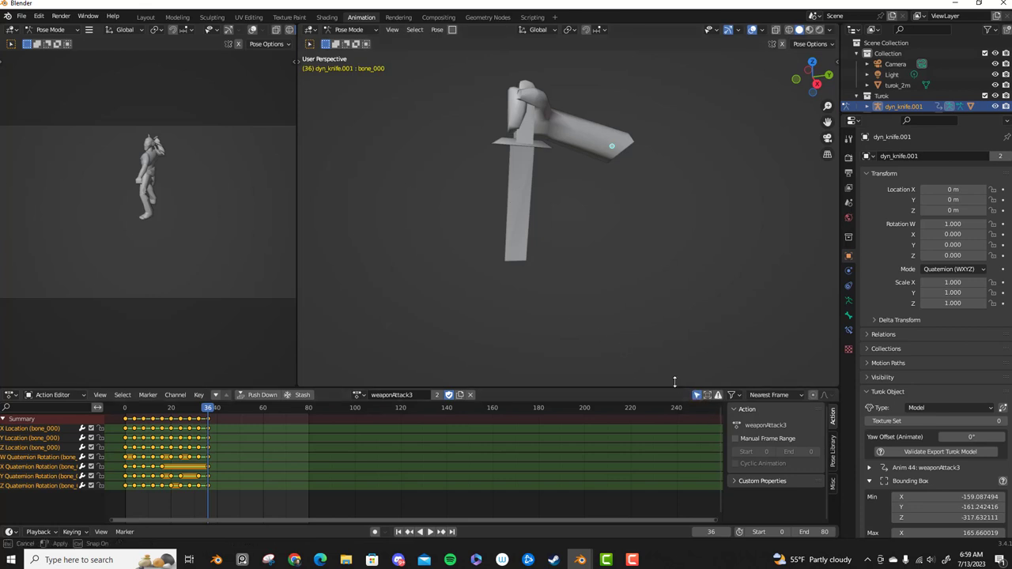
- Enlarge the Action Editor and show weaponAttack3's Turok Action settings in a widened sidebar
drag(675, 387, 685, 343)
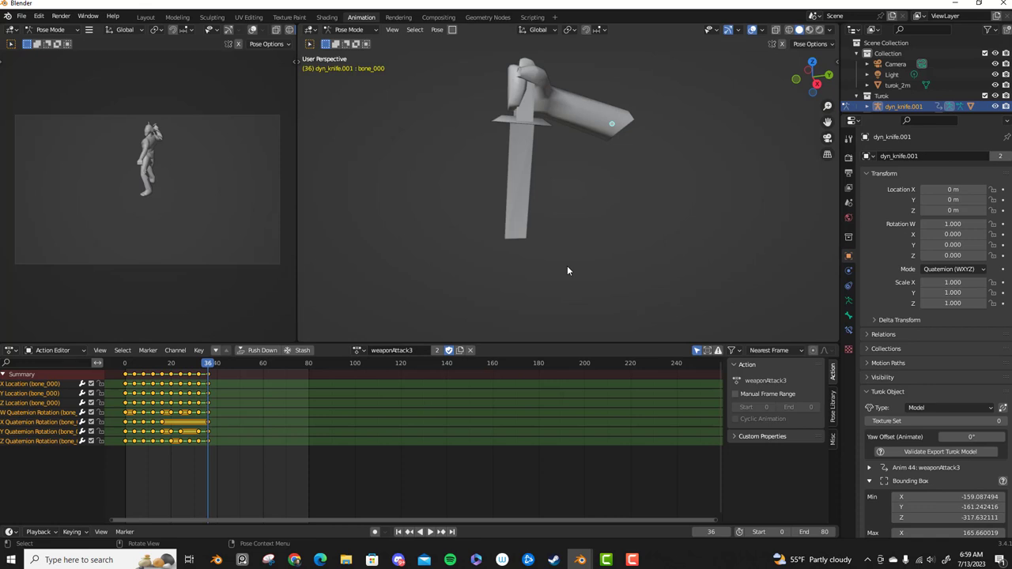
click(833, 441)
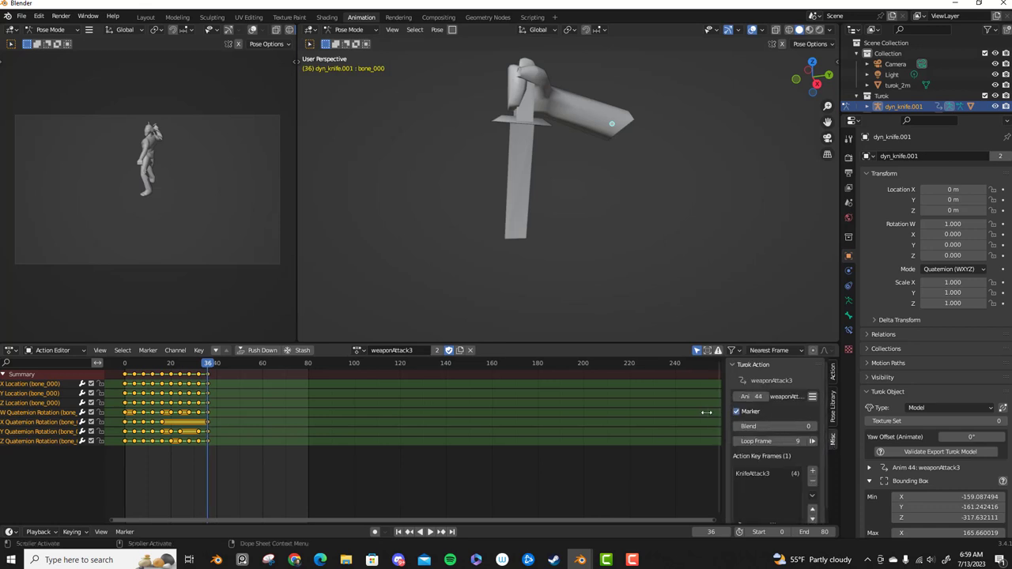
drag(730, 395, 619, 396)
scroll(715, 401, down, 1)
scroll(715, 401, up, 1)
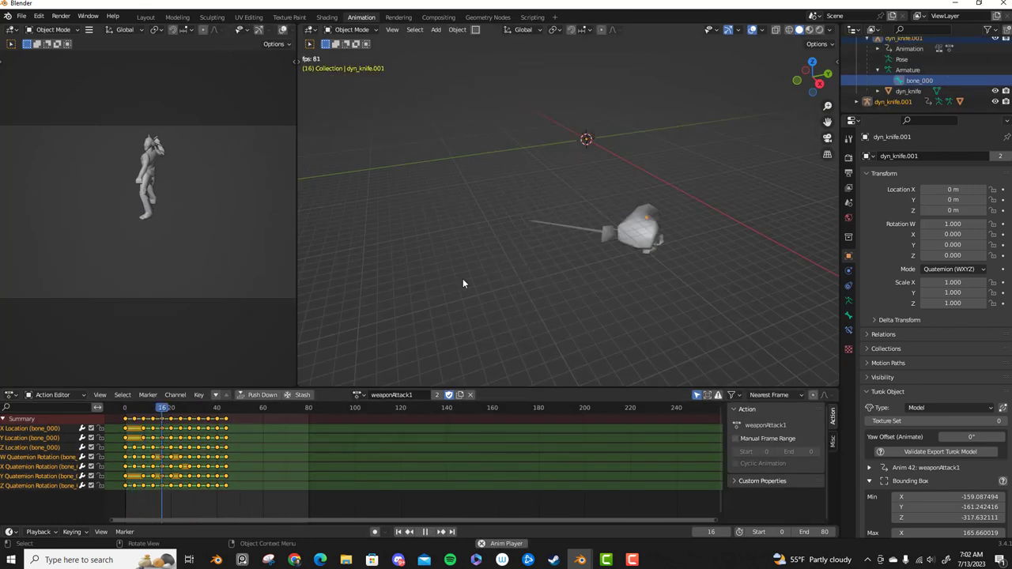
- Show weaponAttack1's Turok Action settings in an enlarged Action Editor sidebar and select the KnifeAttack1 action key frame to view its parameters
middle_drag(526, 275, 606, 368)
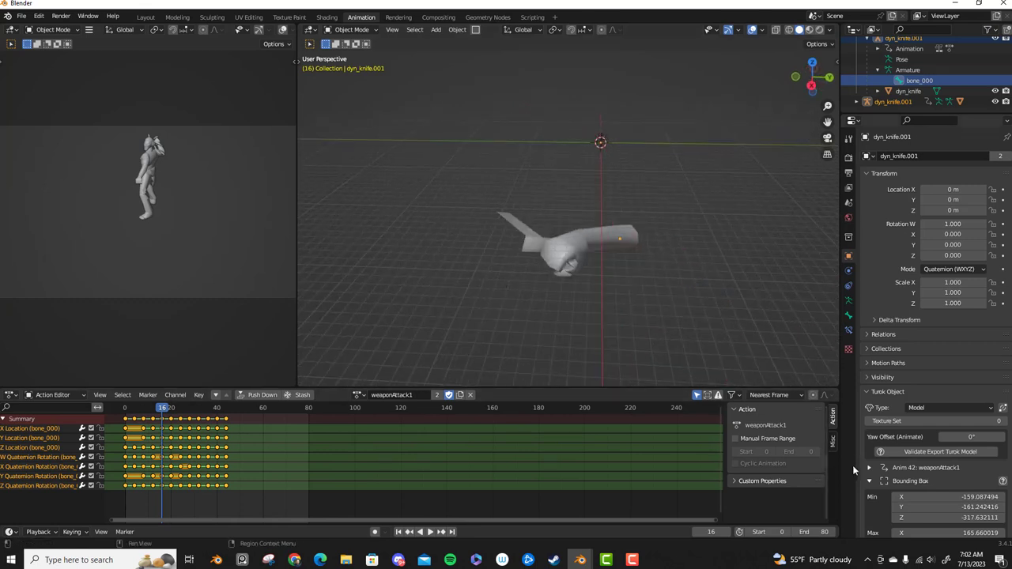
click(833, 441)
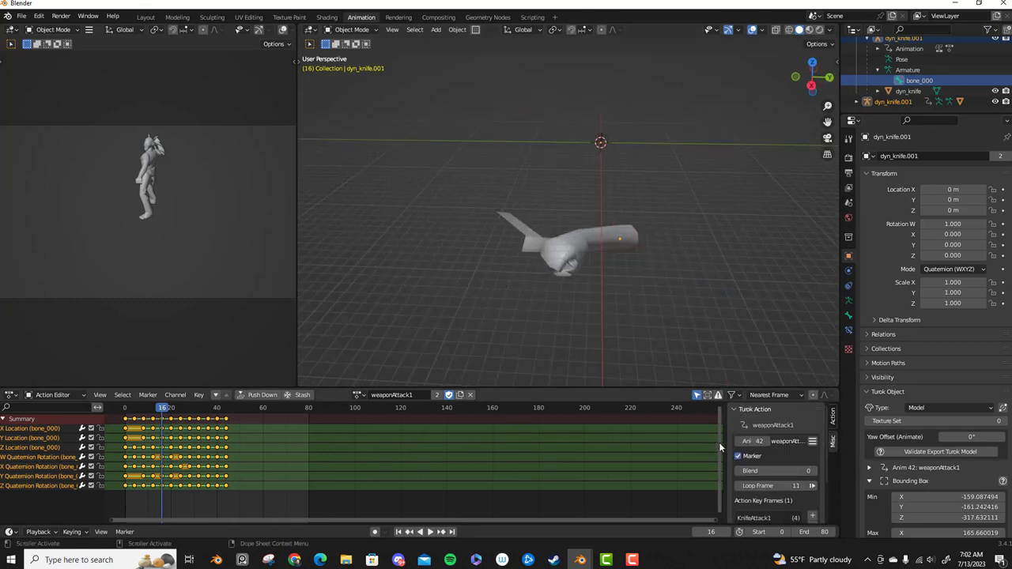
drag(728, 443, 642, 442)
drag(788, 388, 785, 306)
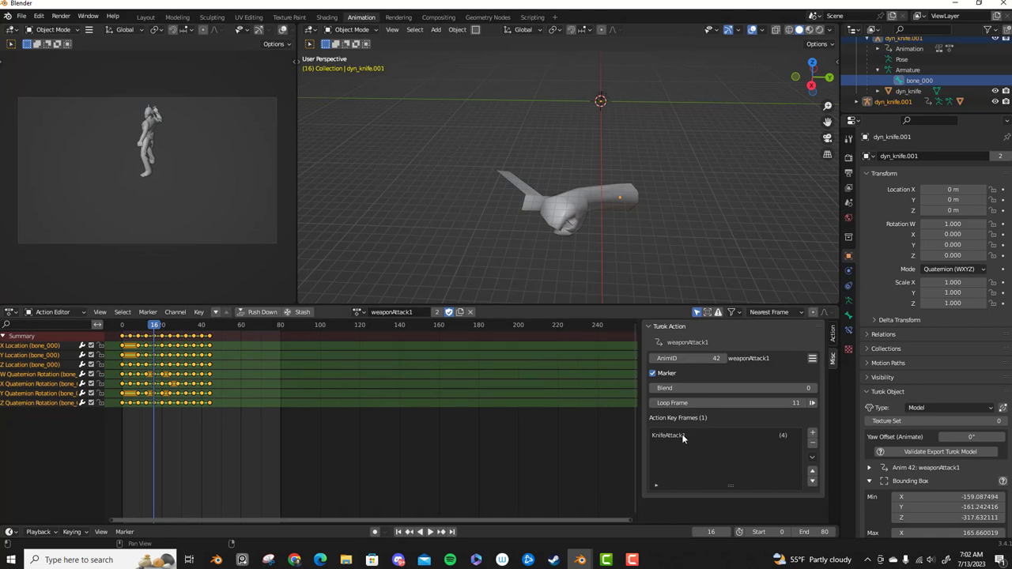
click(683, 436)
scroll(753, 438, down, 3)
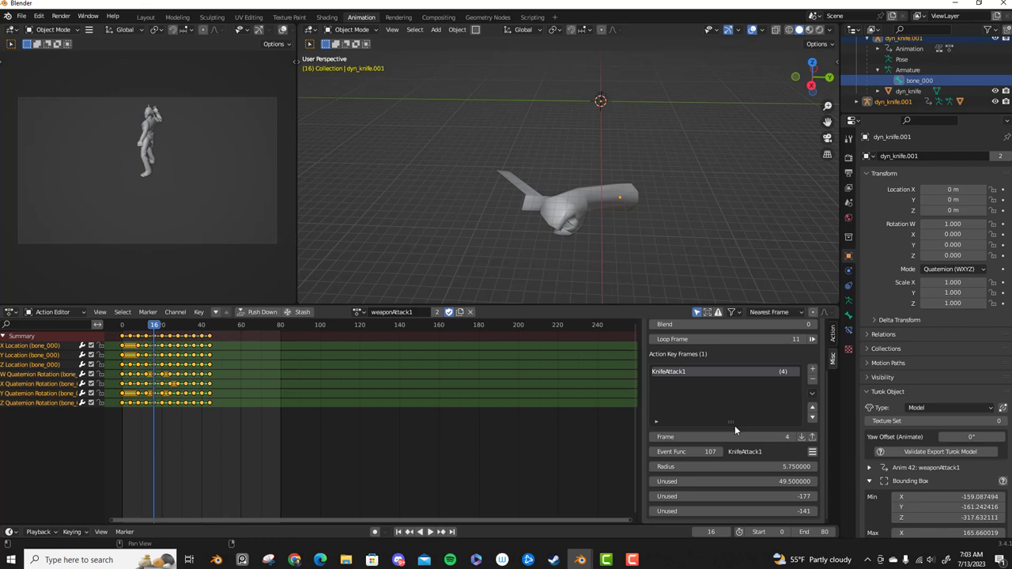
- Try removing the KnifeAttack1 action key frame from weaponAttack1, and undo the removal
click(810, 381)
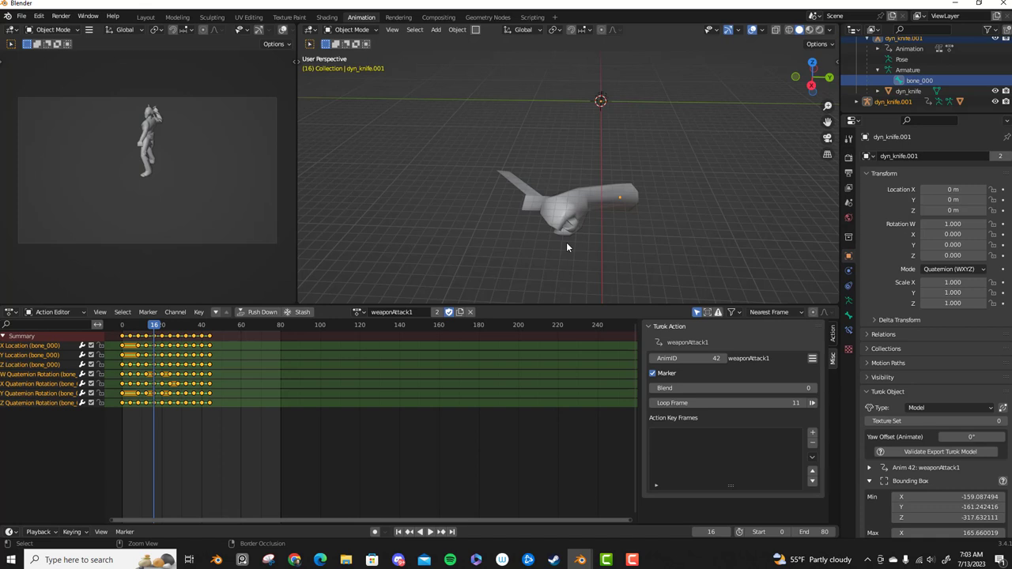
key(ctrl+z)
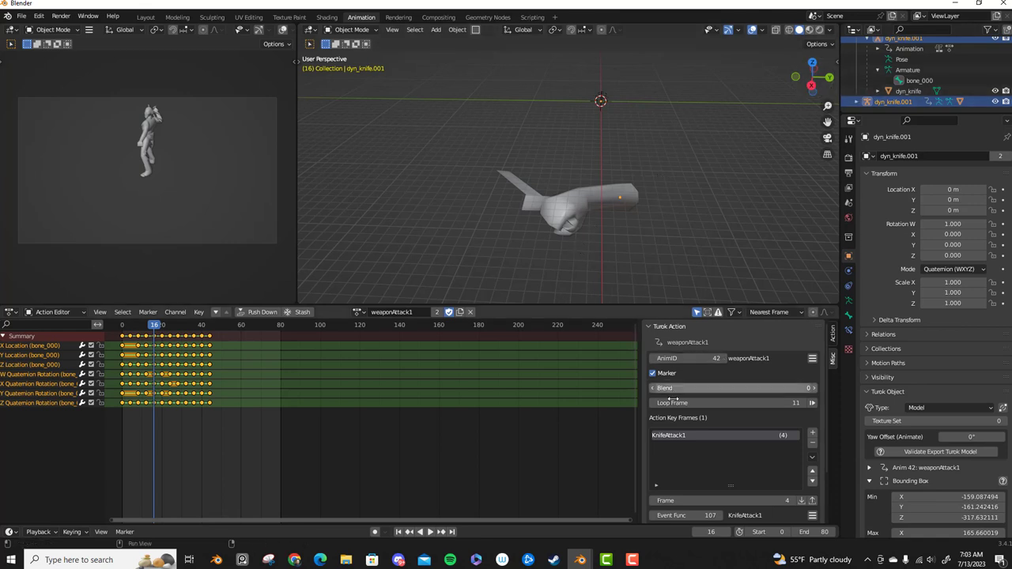
scroll(721, 459, down, 2)
scroll(724, 480, down, 1)
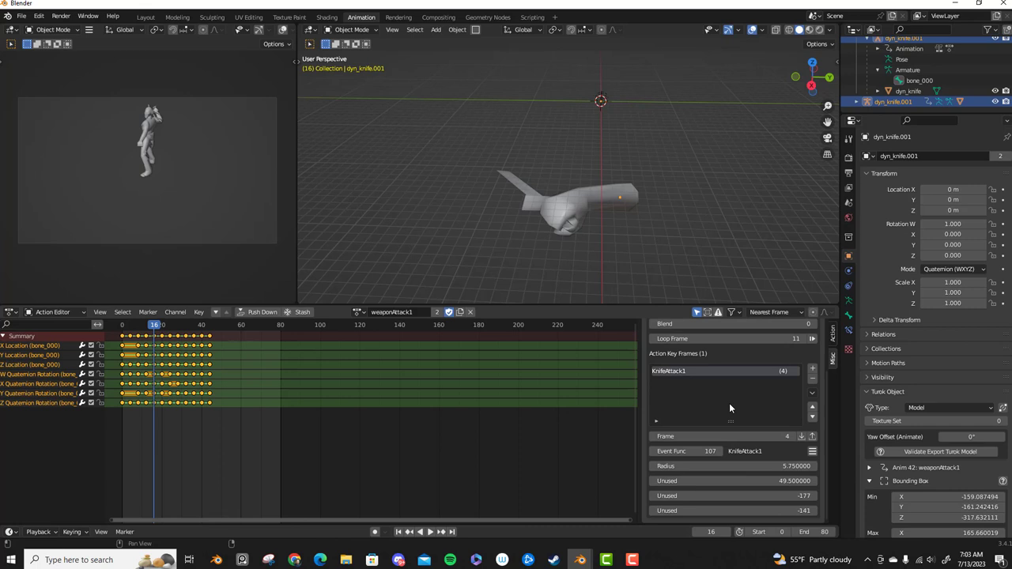
- Deselect the armature and select the dyn_knife hand mesh in the 3D viewport
scroll(696, 413, up, 3)
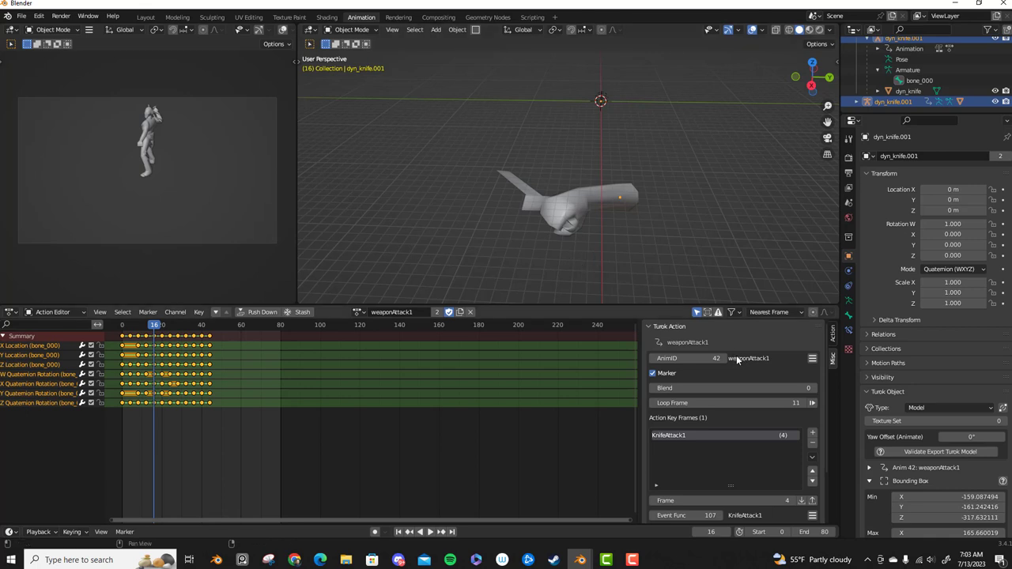
click(661, 249)
middle_drag(642, 254, 614, 255)
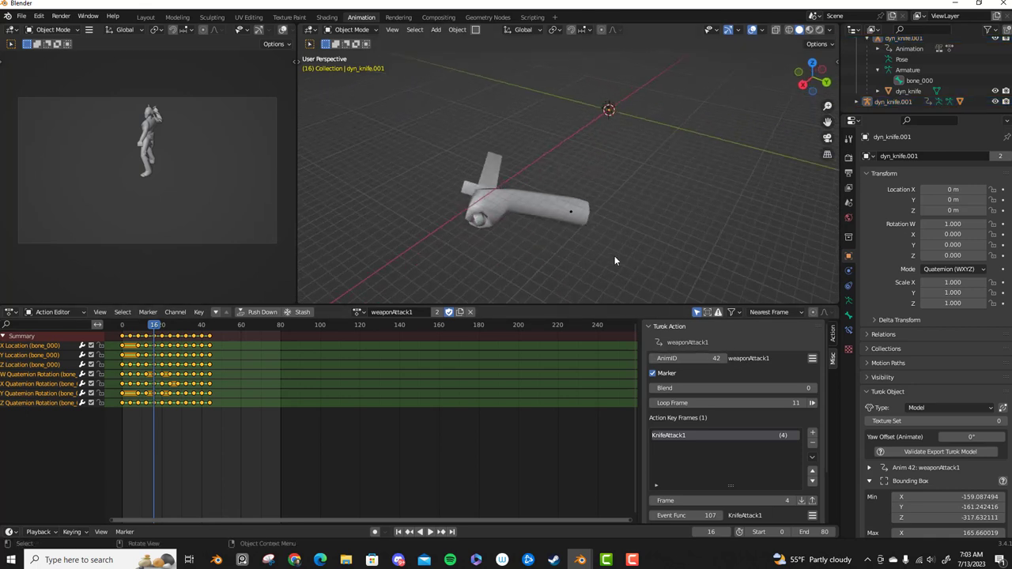
scroll(611, 242, up, 3)
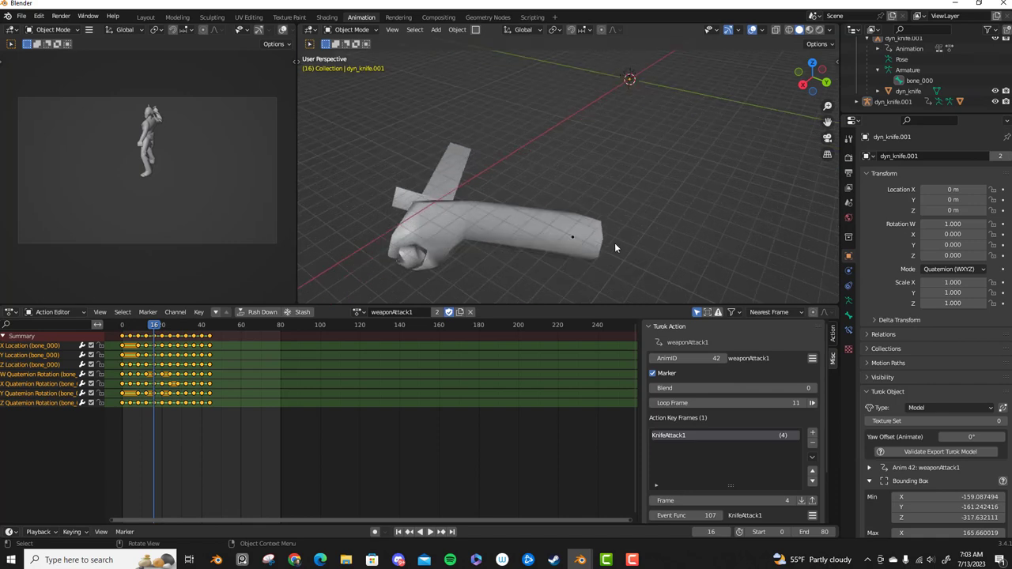
click(484, 221)
middle_drag(498, 224, 609, 206)
scroll(641, 203, up, 4)
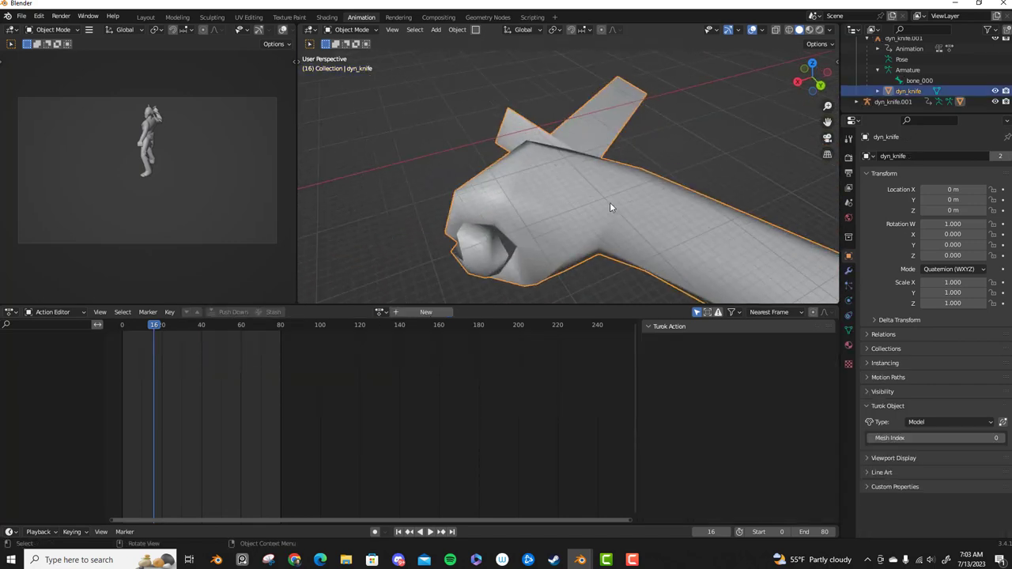
- In Edit Mode with face selection, select the faces at the front of the fist and extrude them outward
key(Tab)
key(3)
key(alt+a)
click(481, 215)
key(KP_Decimal)
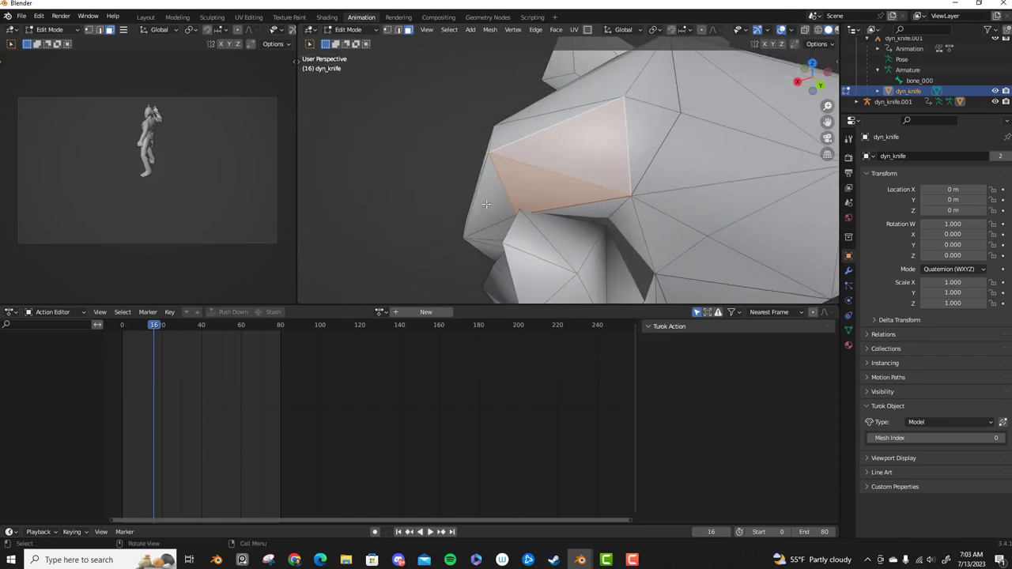
scroll(482, 213, down, 8)
middle_drag(482, 213, 643, 183)
key(e)
click(419, 162)
- Select all faces of the knife mesh, triangulate them, and return to Object Mode
key(a)
right_click(644, 182)
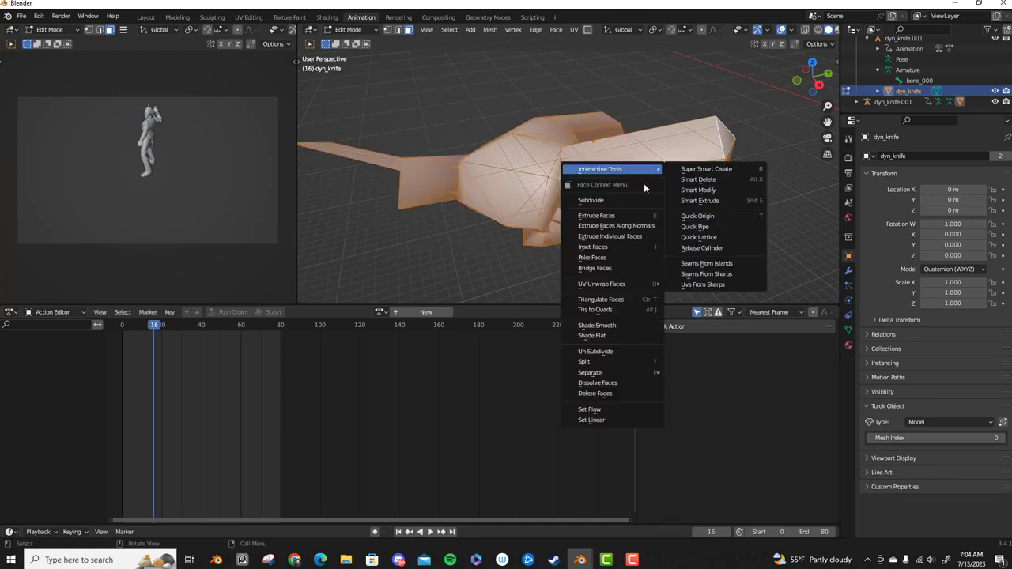
click(623, 300)
middle_drag(639, 211, 504, 221)
key(Tab)
key(Tab)
key(Tab)
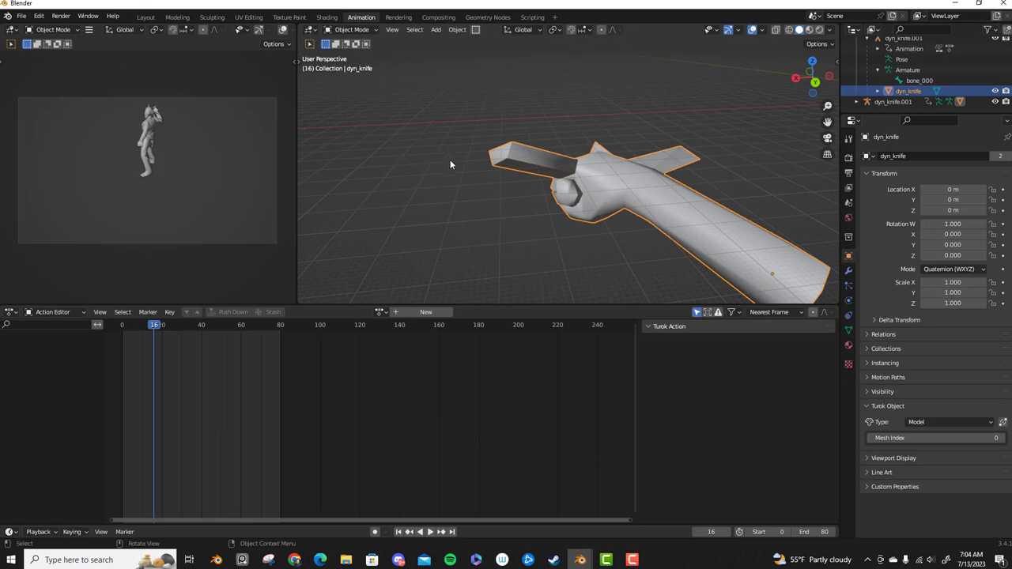
scroll(447, 166, down, 2)
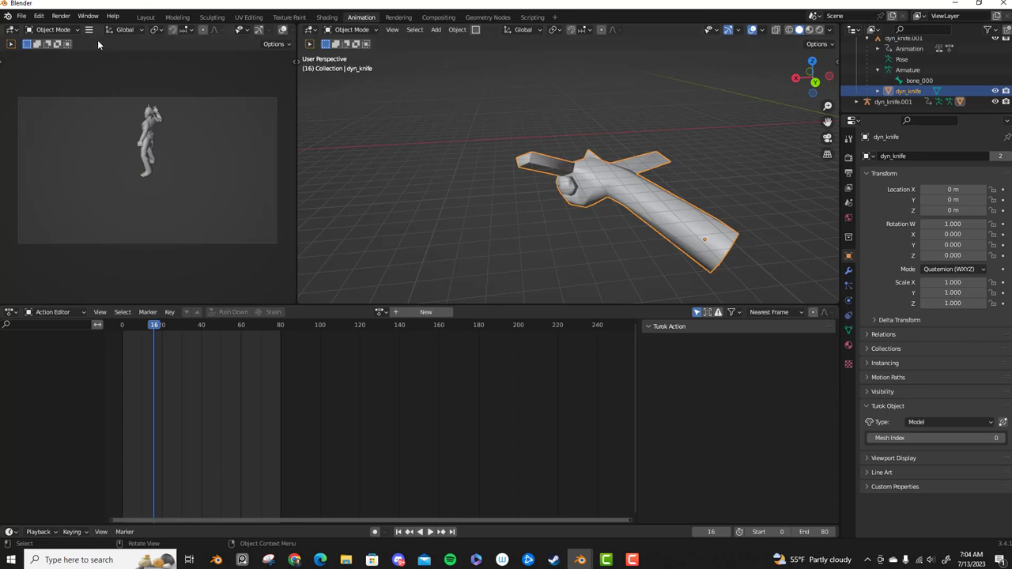
click(21, 16)
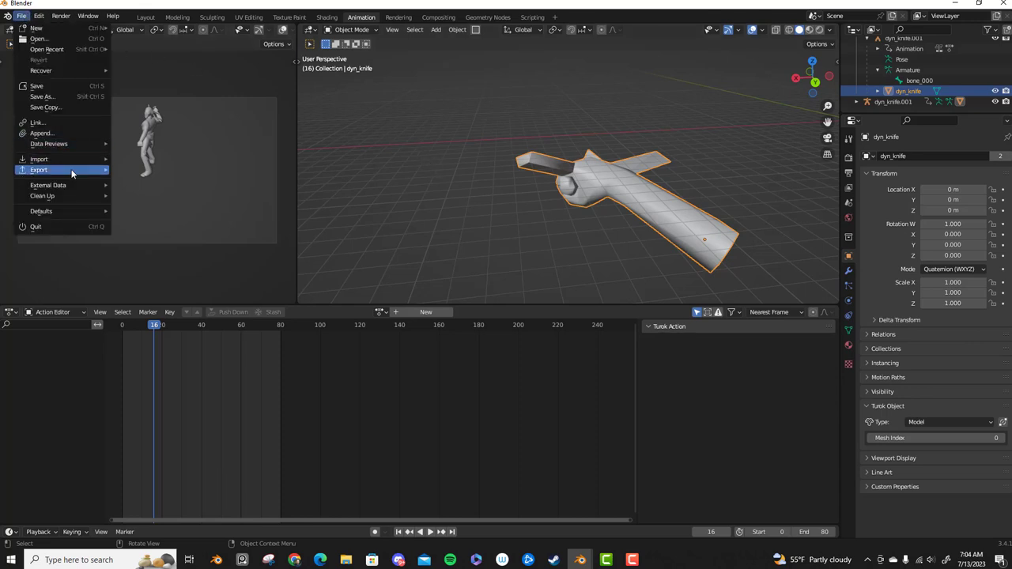
click(685, 99)
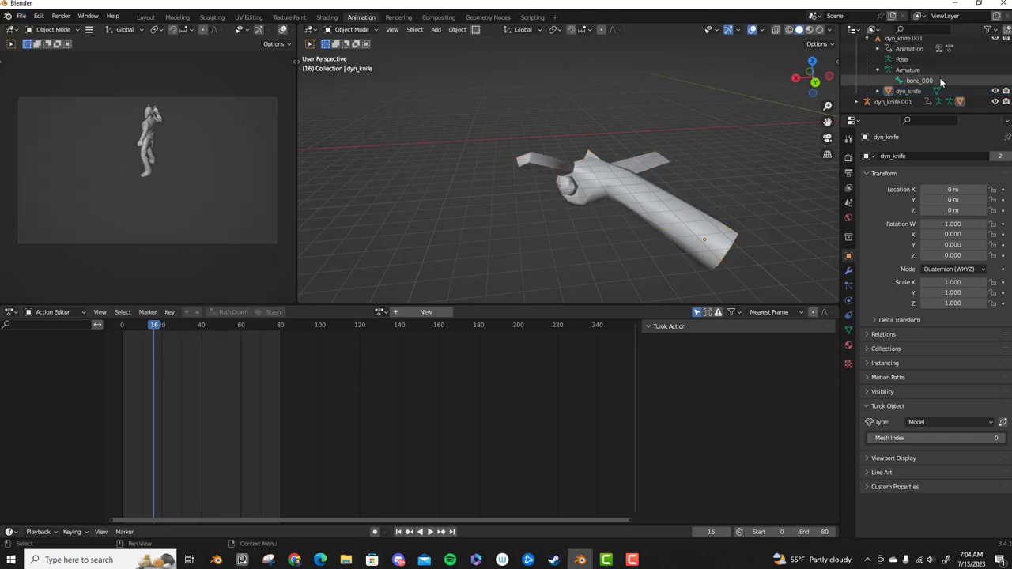
scroll(924, 78, up, 2)
scroll(925, 79, down, 2)
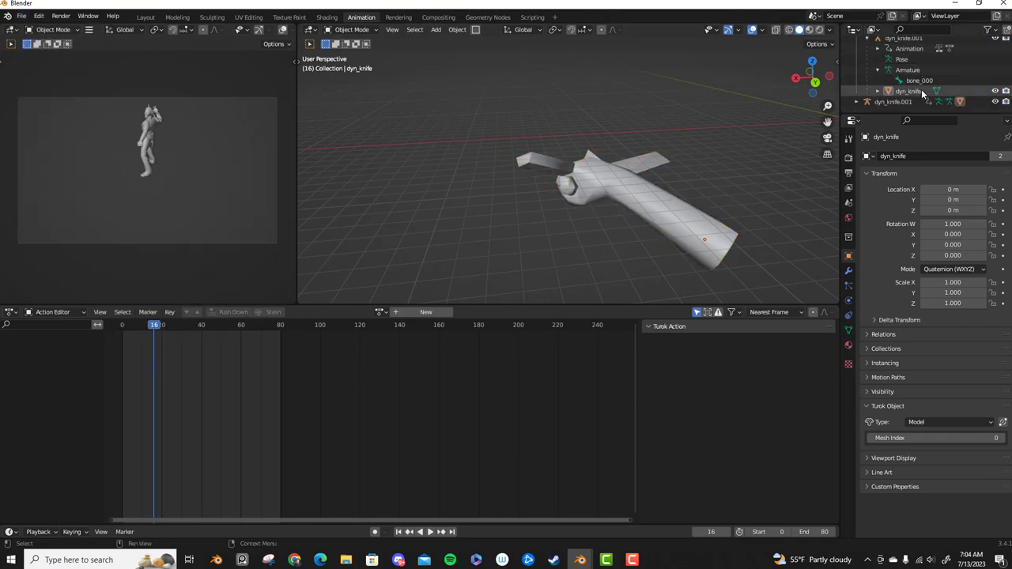
- Export the dyn_knife mesh as Turok Model dyn_knife.bin into the Turok\models folder, overwriting the existing file
click(917, 92)
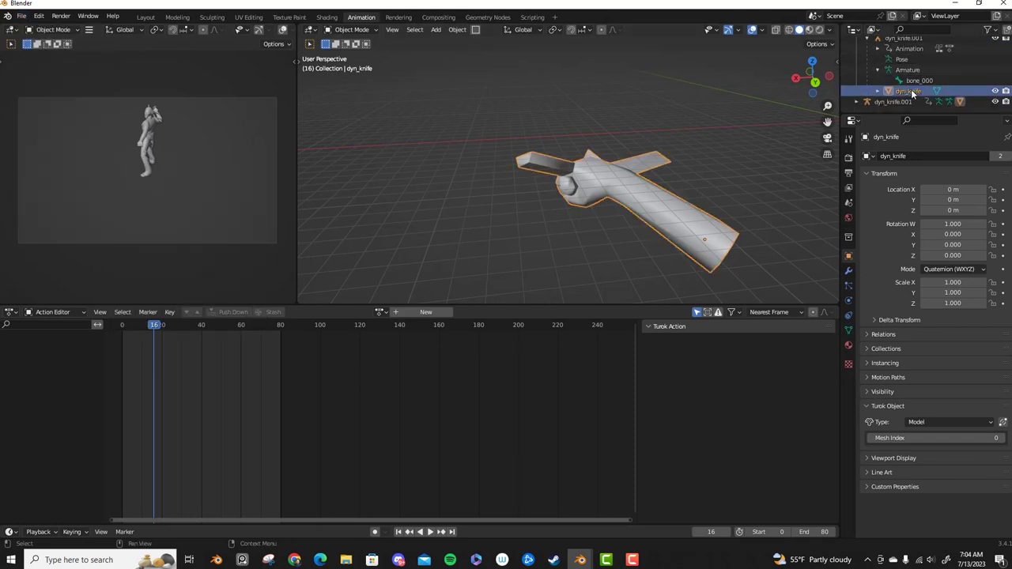
click(22, 16)
mouse_move(84, 171)
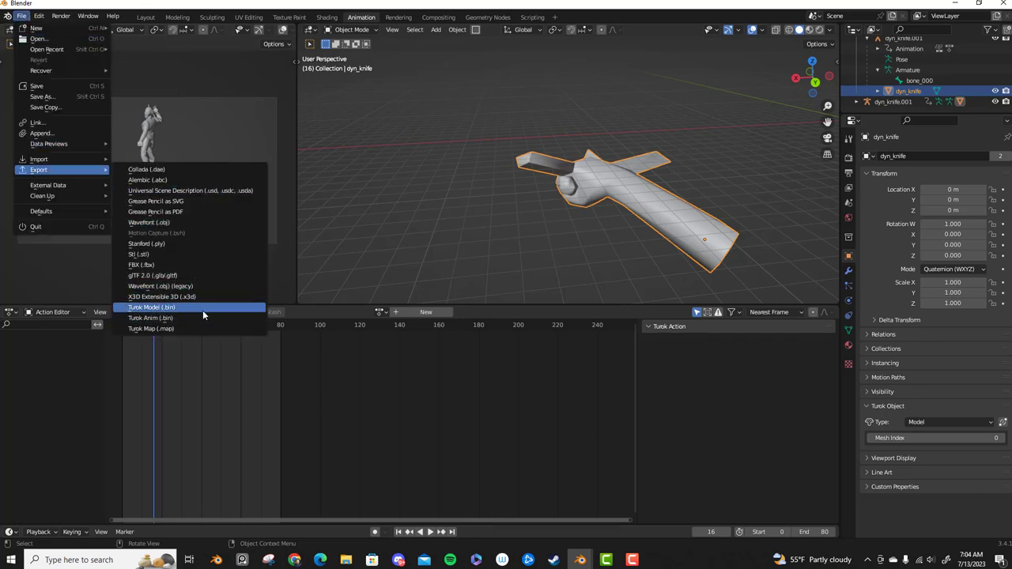
click(148, 311)
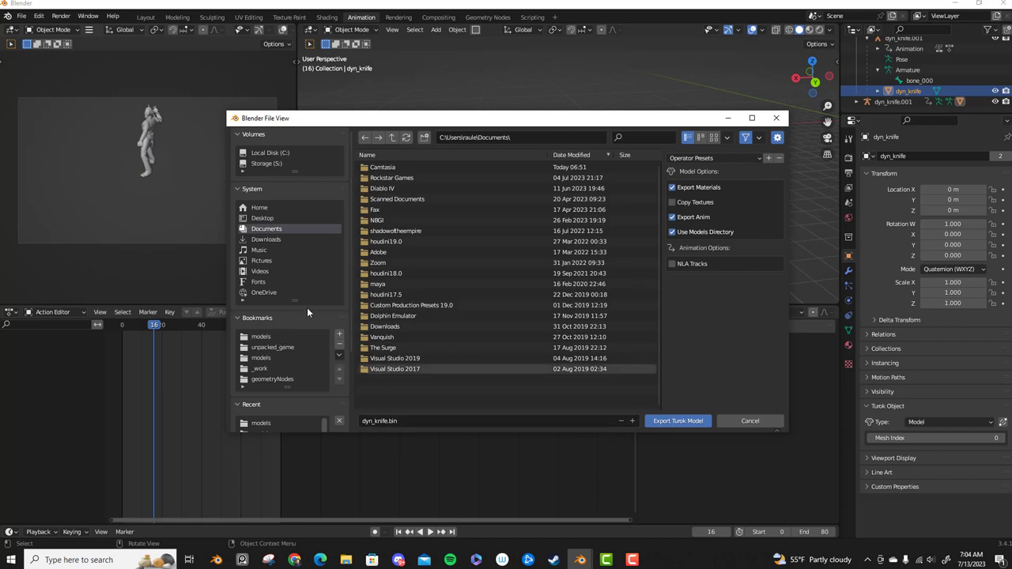
click(273, 347)
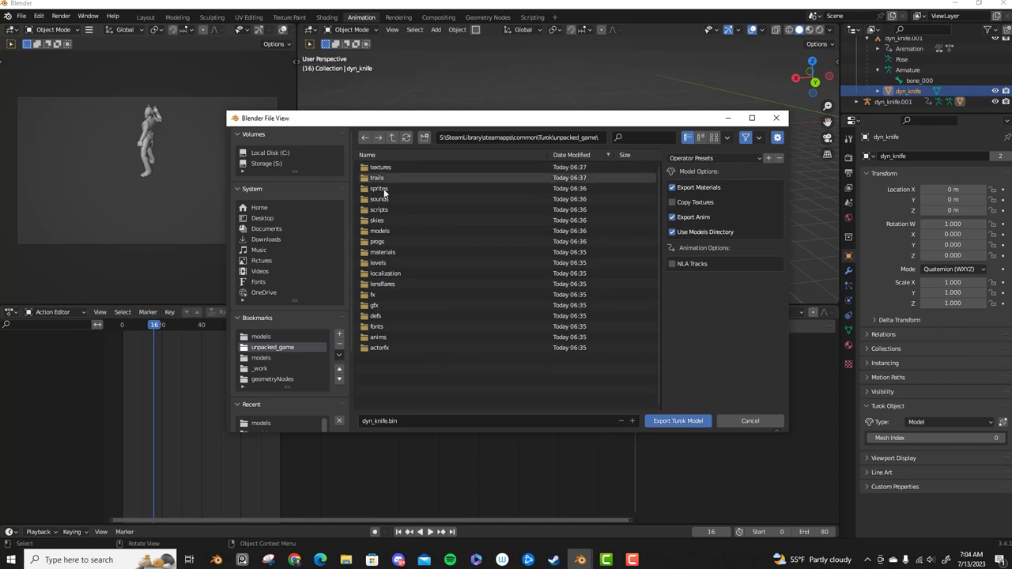
click(387, 234)
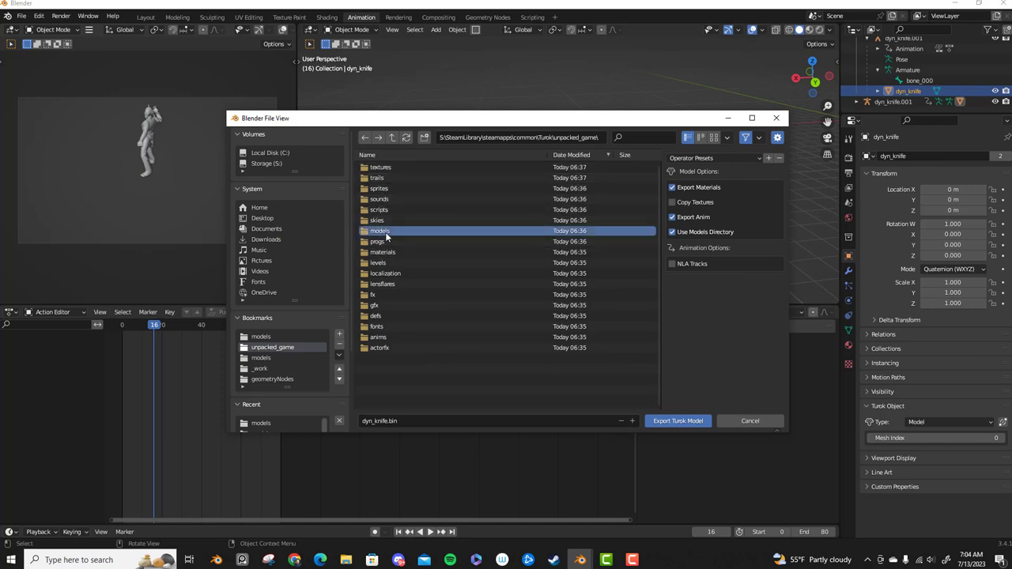
click(392, 139)
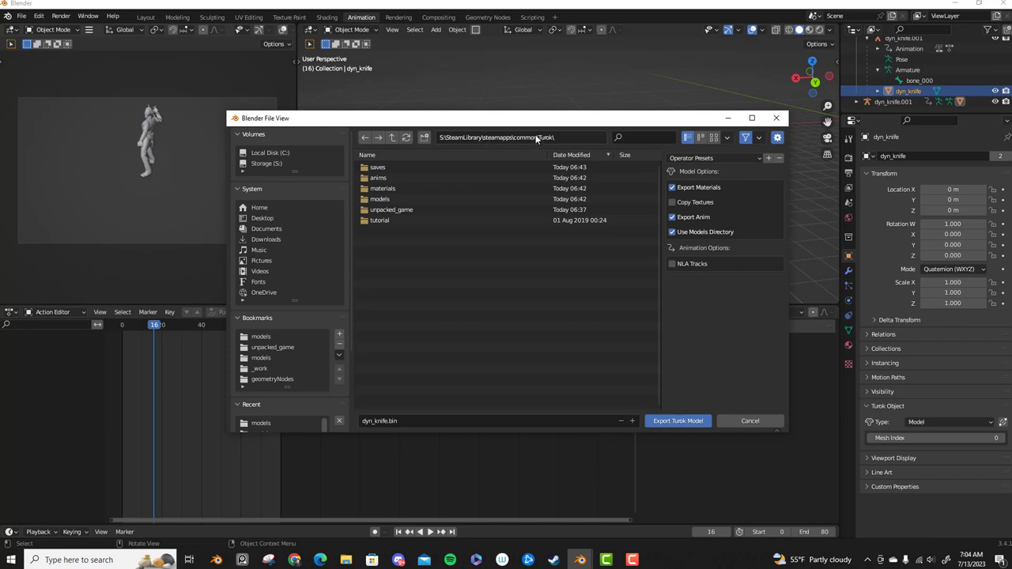
double_click(393, 199)
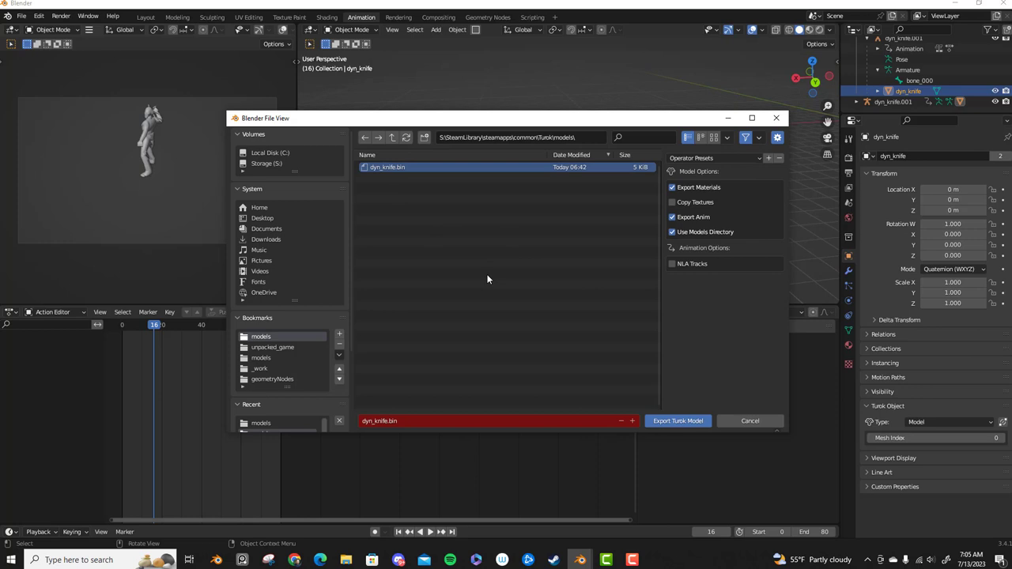
click(678, 421)
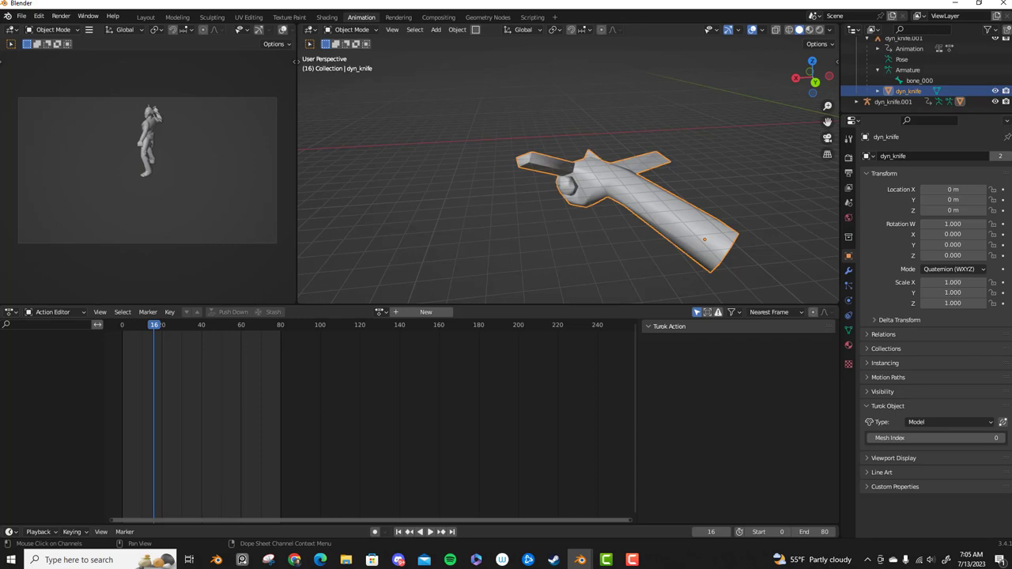
- Switch to Steam, launch Turok, and start the game from its main menu
key(alt+Tab)
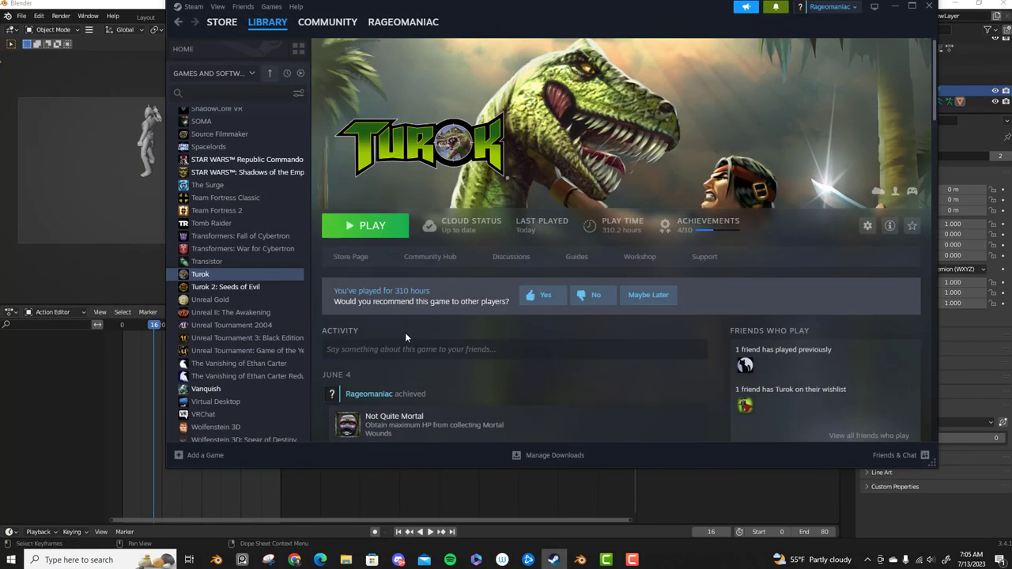
click(384, 231)
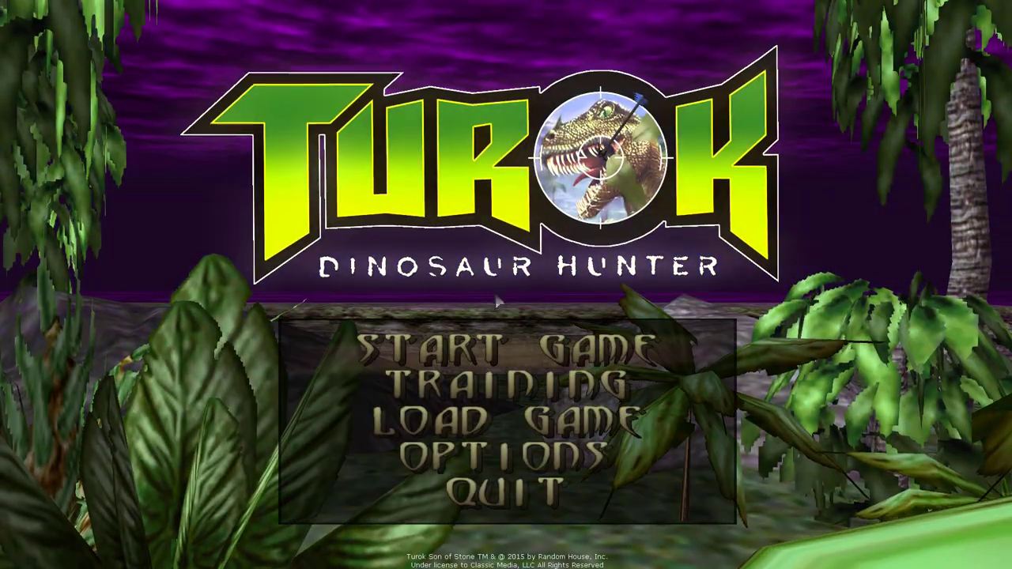
click(491, 347)
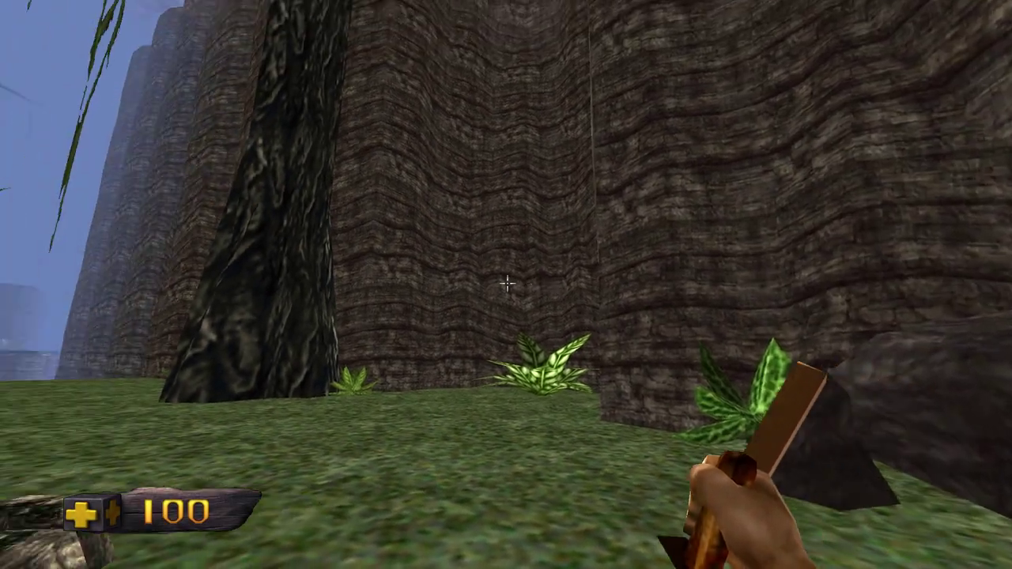
- Walk around the opening level to examine the exported knife model in the player's hand
key(d)
key(w)
key(s)
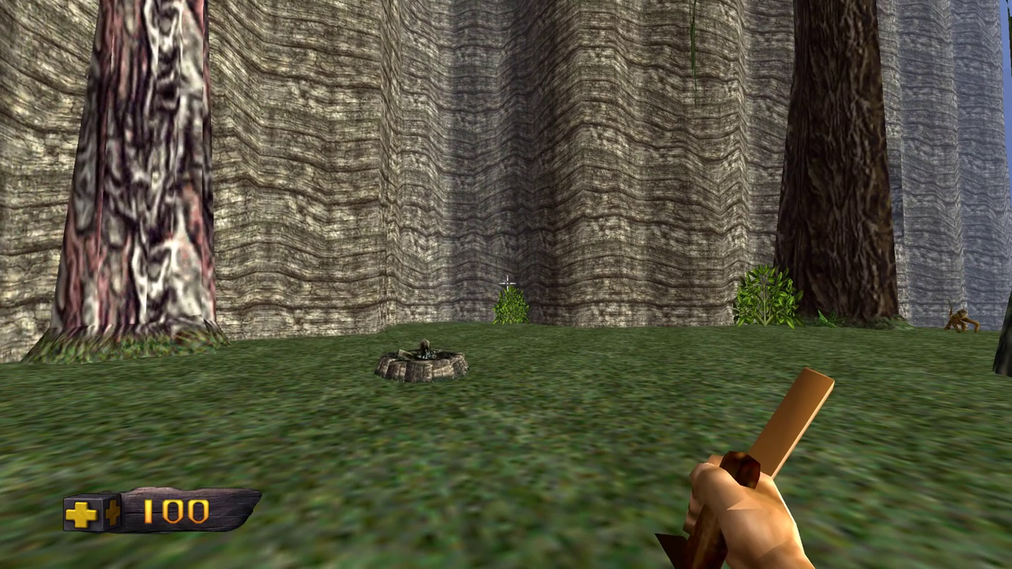
key(w)
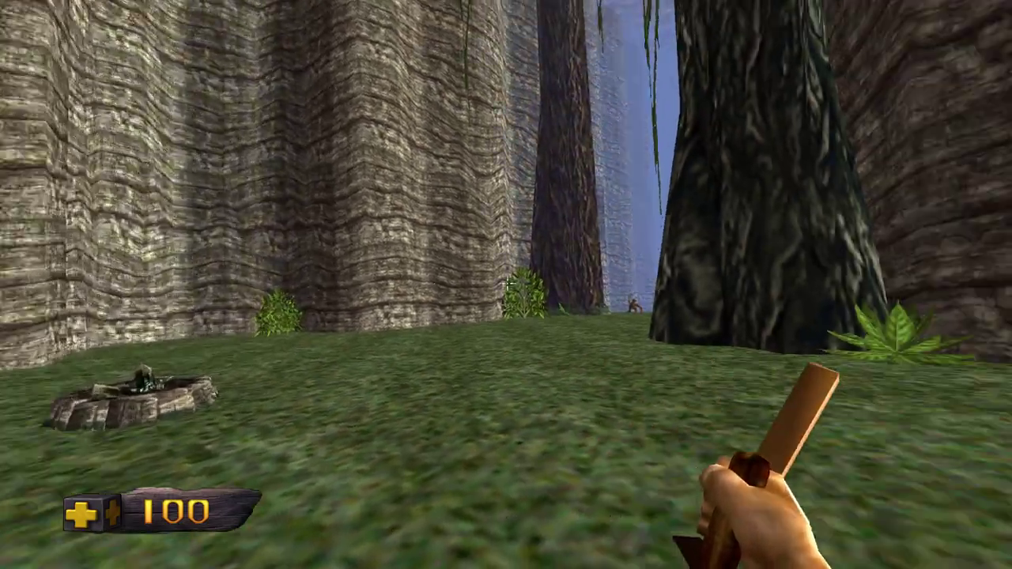
key(w)
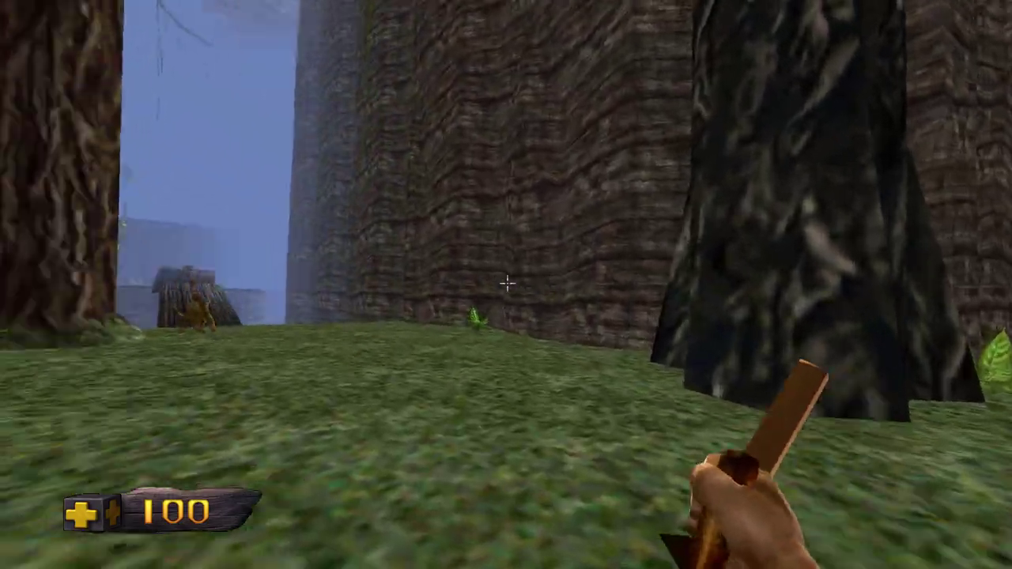
key(w)
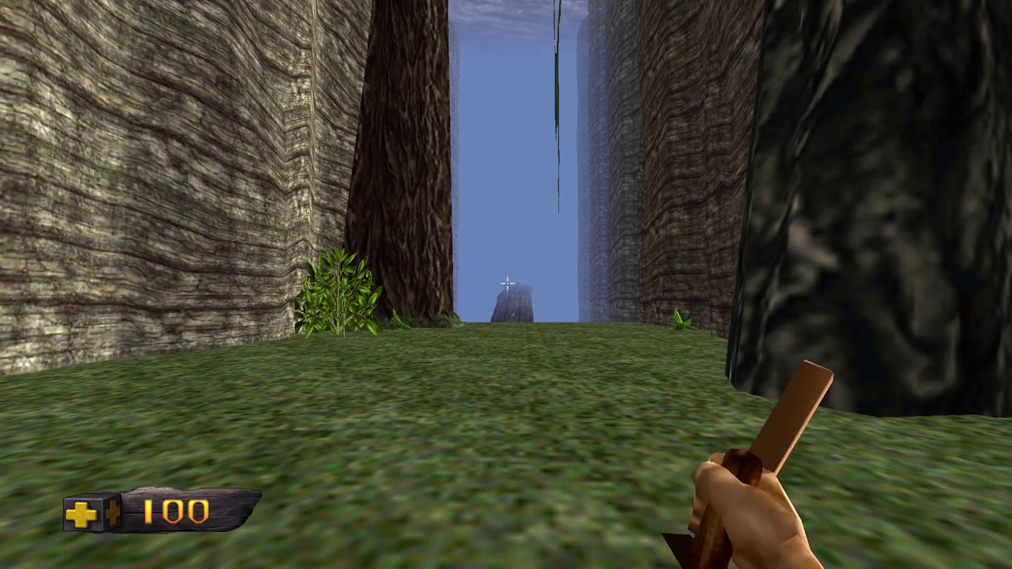
key(super)
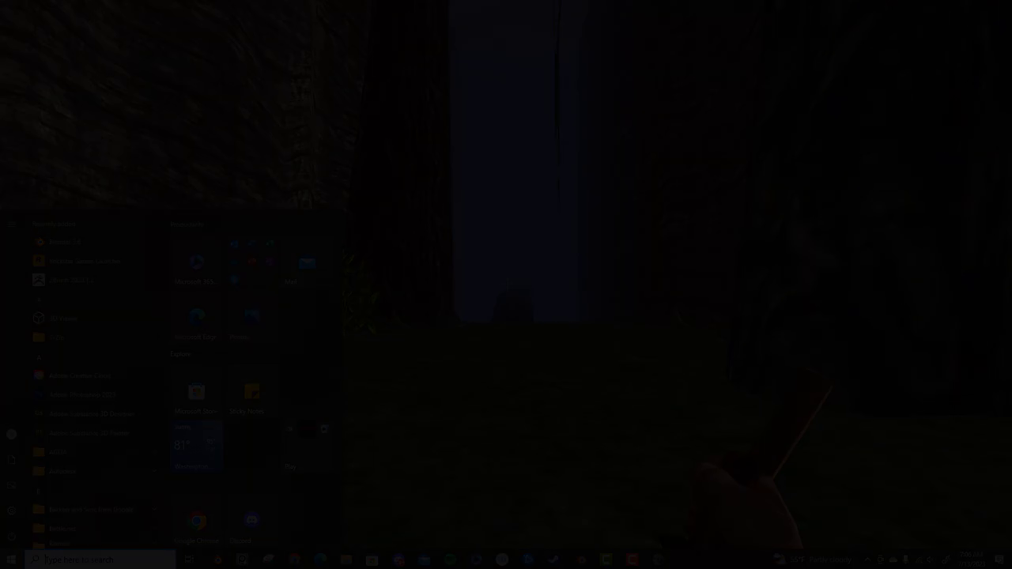